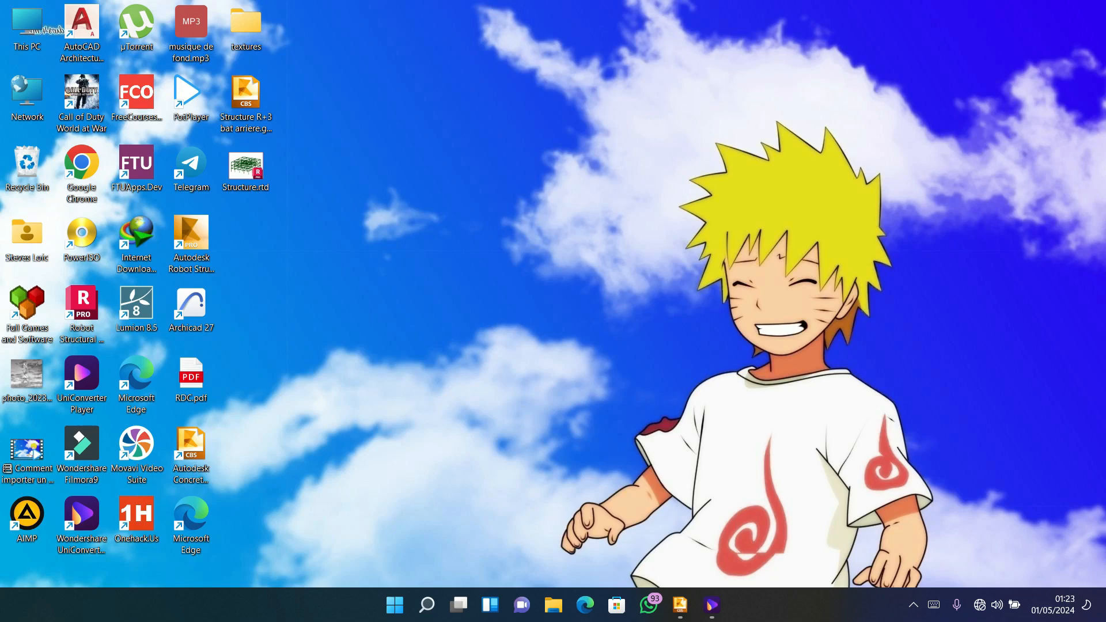
Switch to Concrete Building Structures and examine the isolated footings at the base of the R+3 structure.
left_click(679, 604)
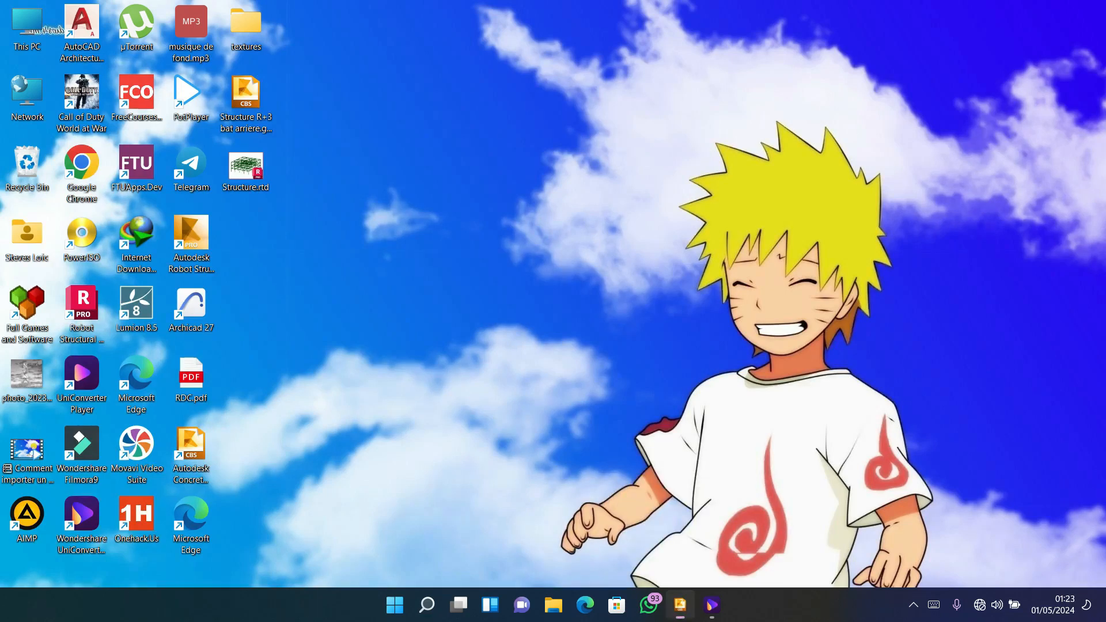
scroll(630, 443, "up", 3)
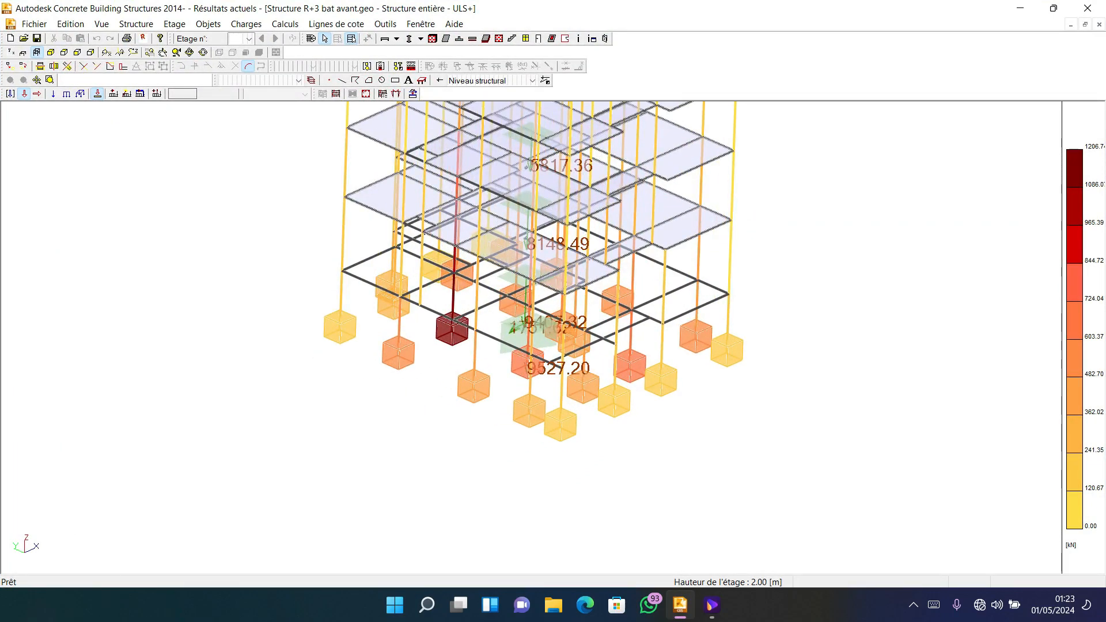
scroll(577, 357, "up", 3)
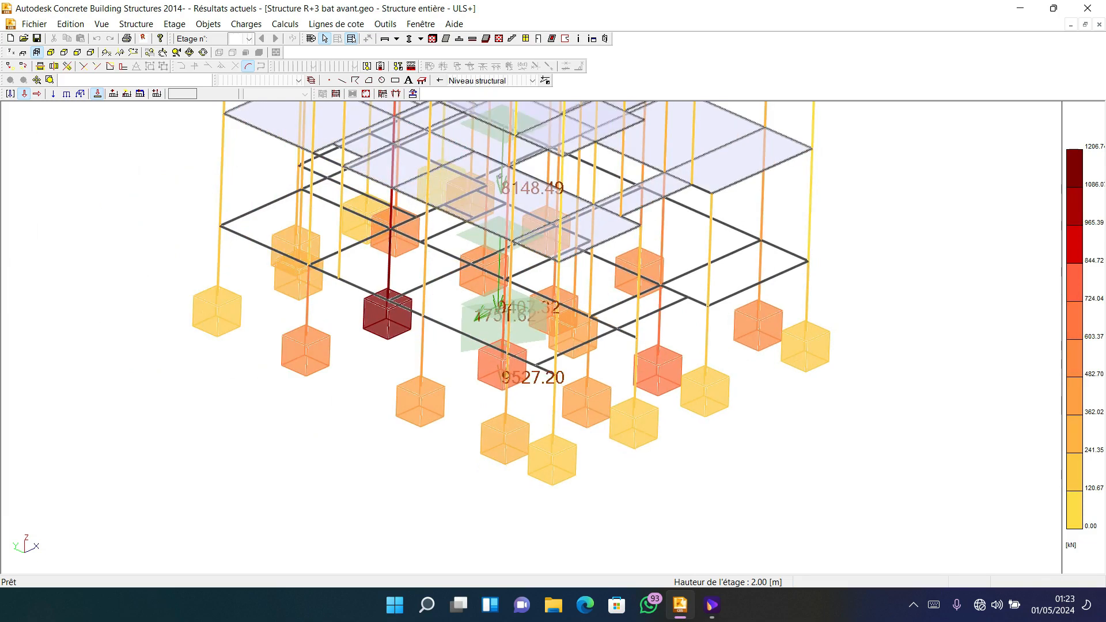
scroll(706, 348, "up", 2)
scroll(699, 351, "down", 4)
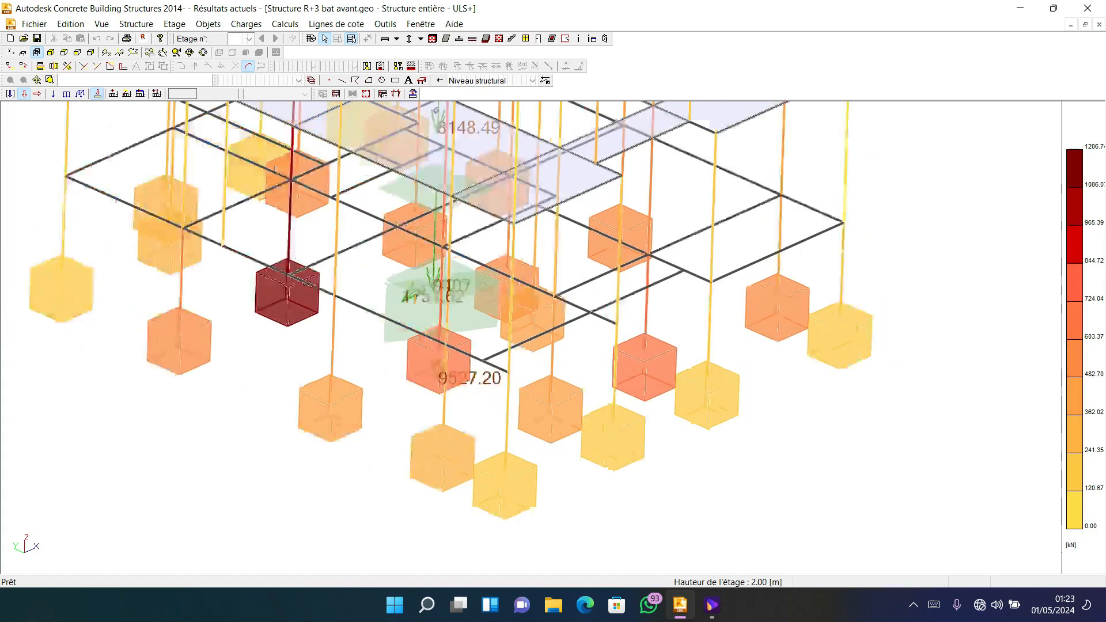
scroll(688, 368, "up", 2)
scroll(688, 369, "down", 3)
scroll(688, 369, "up", 1)
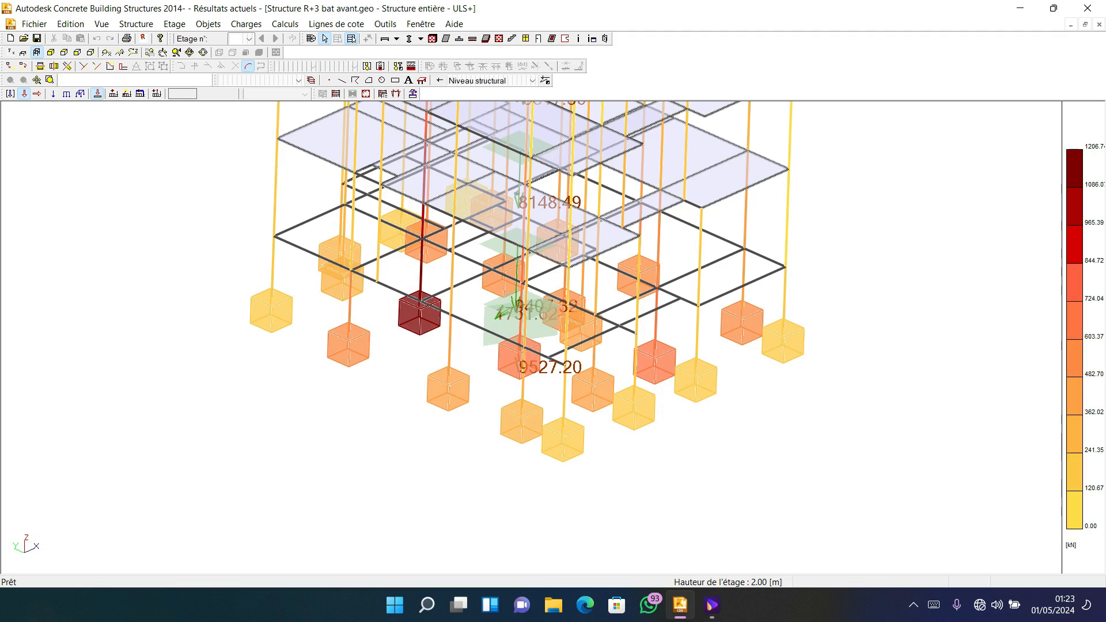
scroll(691, 351, "up", 2)
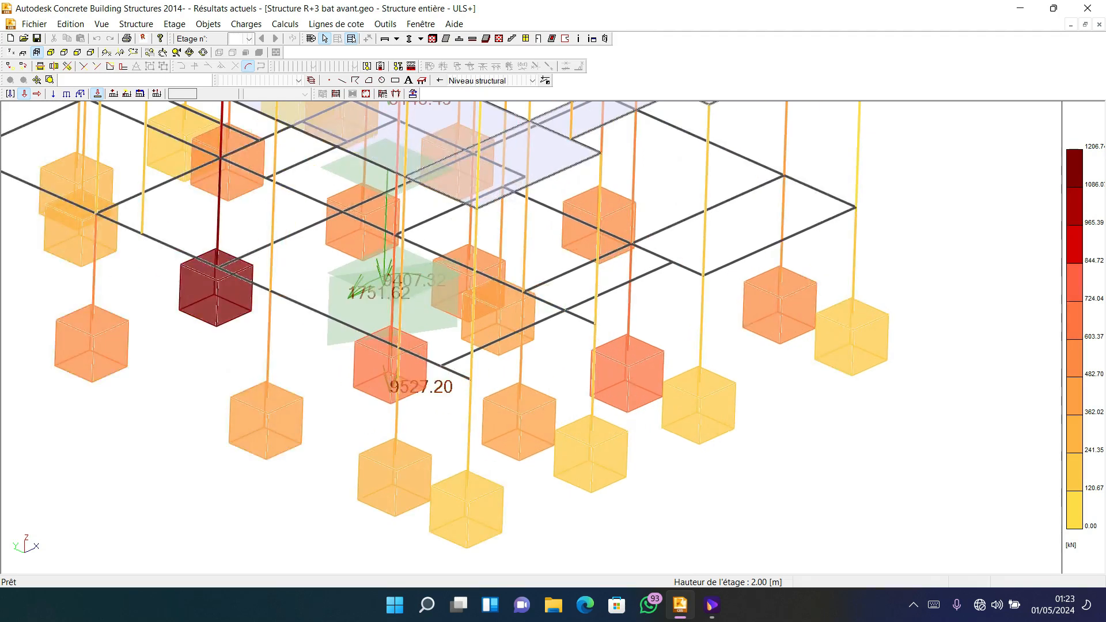
scroll(691, 351, "down", 2)
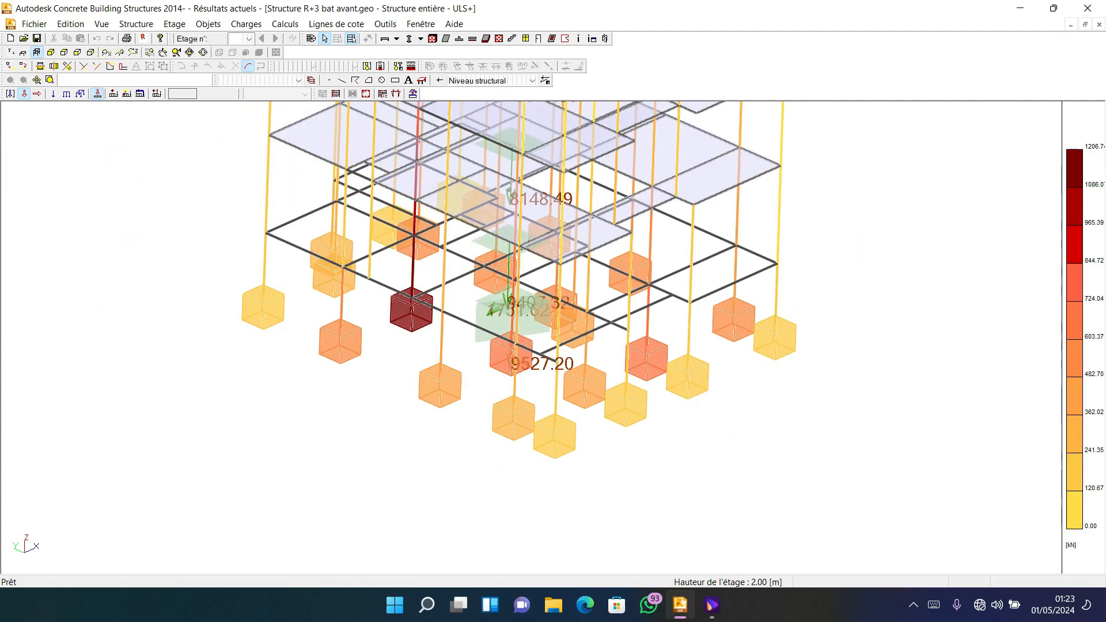
mouse_move(691, 351)
middle_mouse_down()
mouse_move(691, 328)
mouse_move(671, 329)
mouse_move(766, 343)
mouse_move(685, 357)
middle_mouse_up()
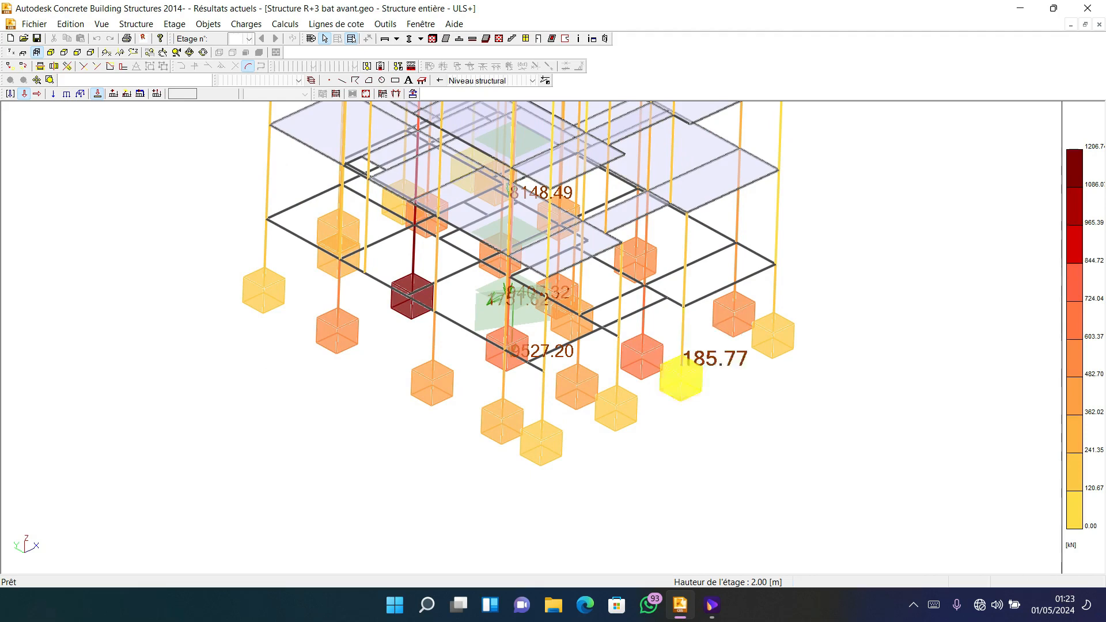
scroll(652, 362, "up", 3)
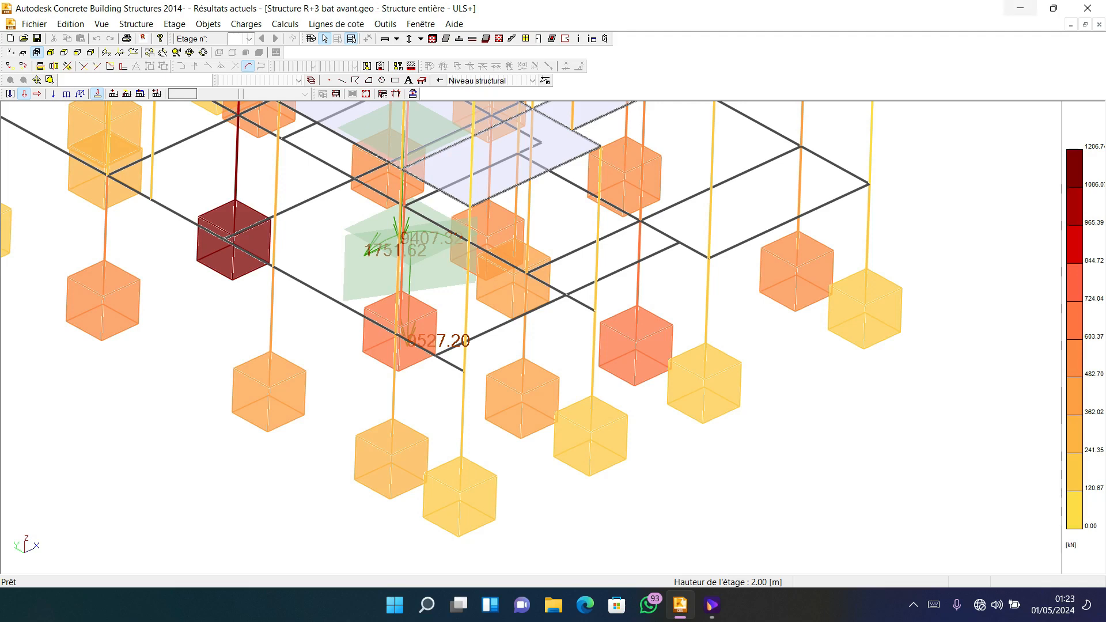
Launch Robot Structural Analysis Professional 2023 and start a new shell structure project.
left_click(1020, 8)
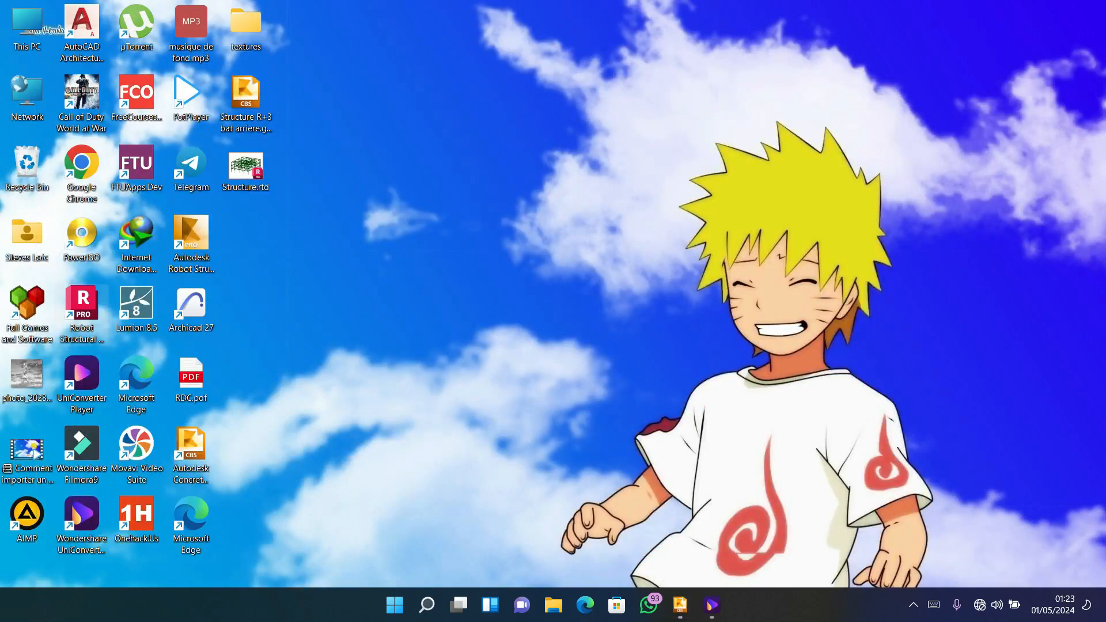
double_click(82, 308)
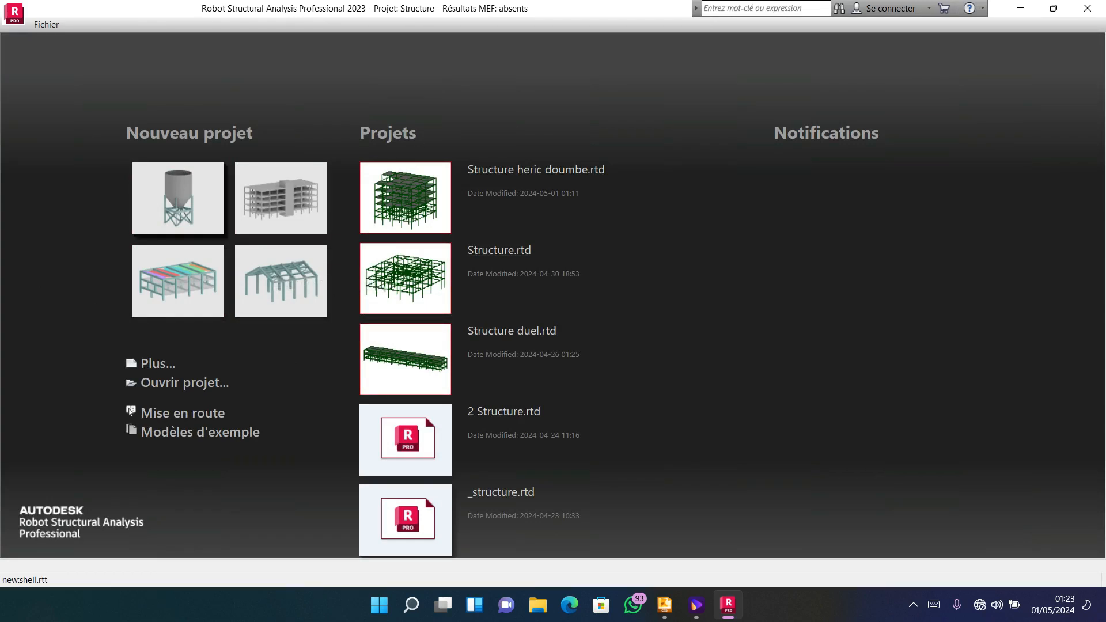
left_click(187, 230)
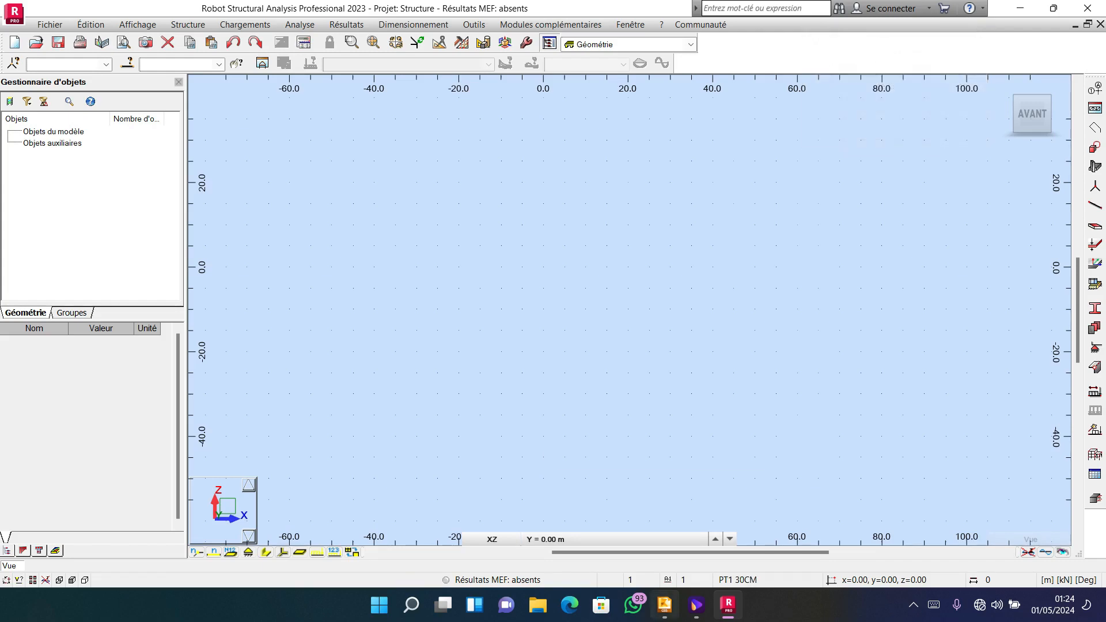
Switch back to Concrete Building Structures and select the two neighbouring foundation columns POT-1_19 and POT-1_21.
left_click(665, 605)
scroll(668, 342, "down", 3)
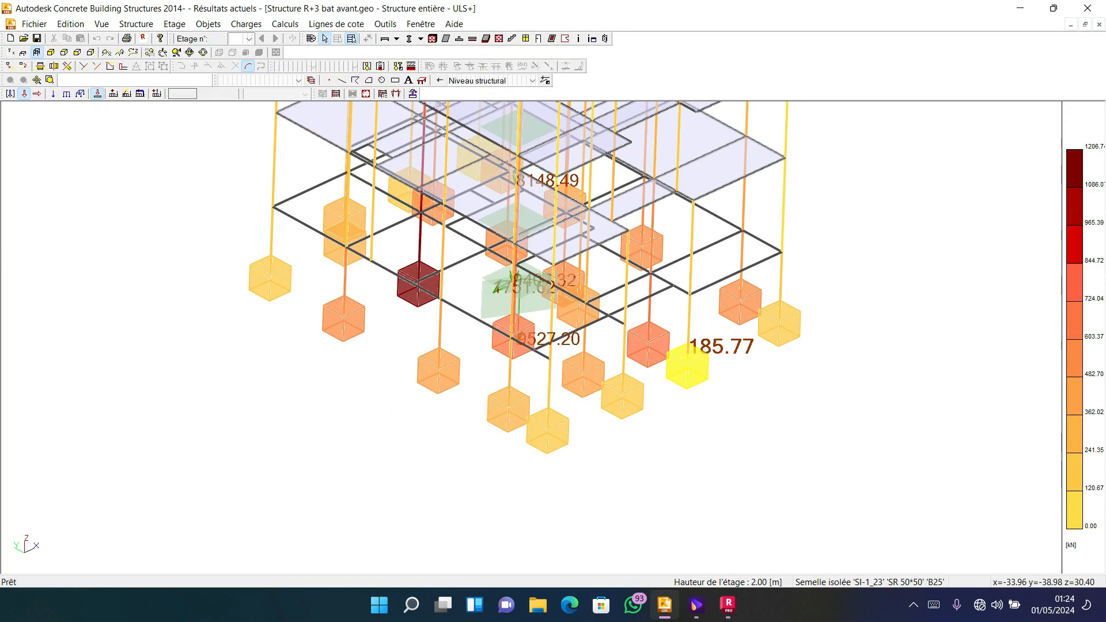
scroll(675, 272, "up", 3)
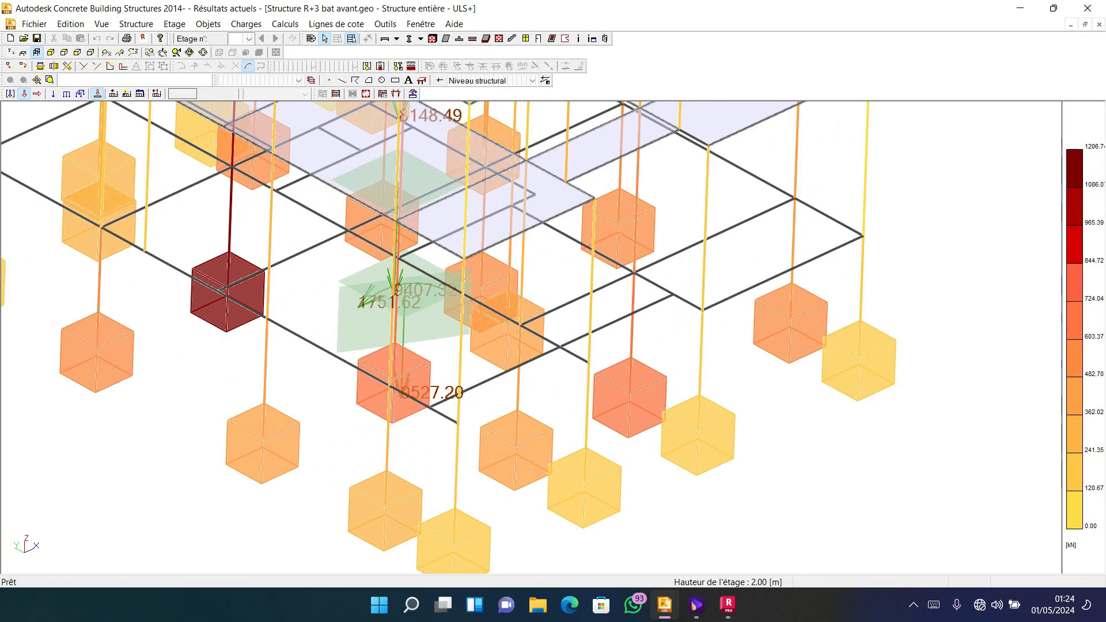
mouse_move(632, 339)
mouse_move(700, 357)
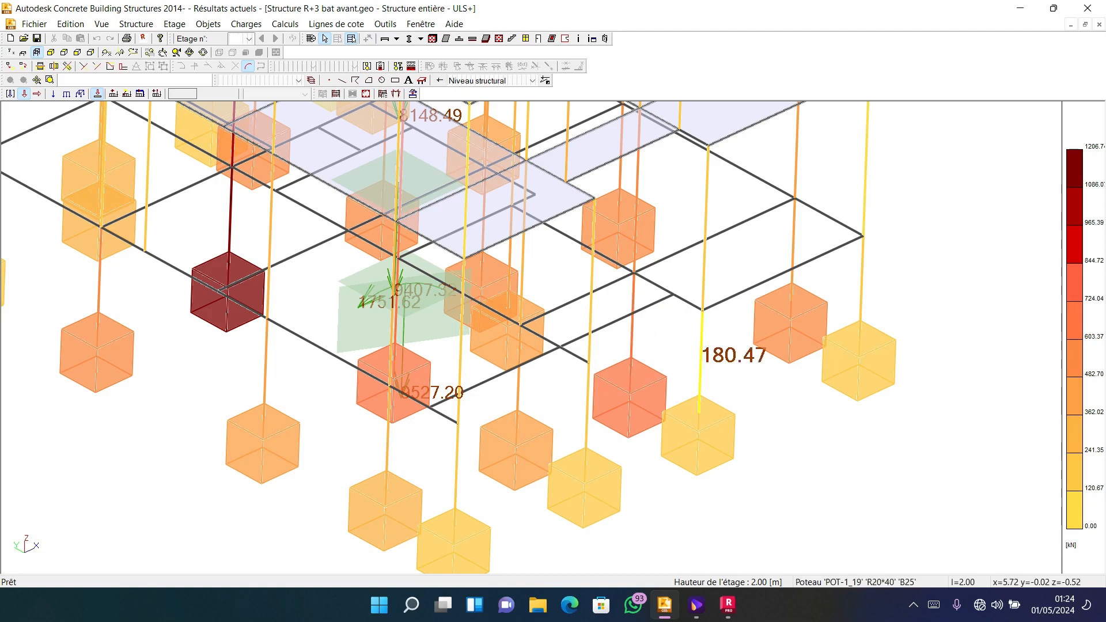
scroll(708, 351, "down", 2)
scroll(703, 331, "up", 3)
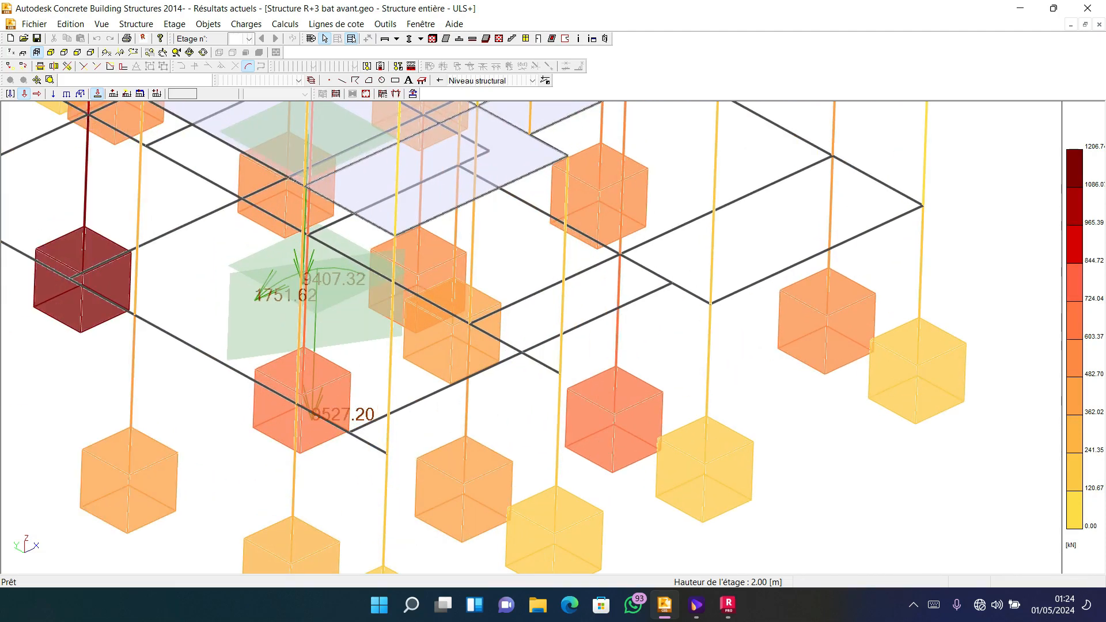
left_click(617, 323)
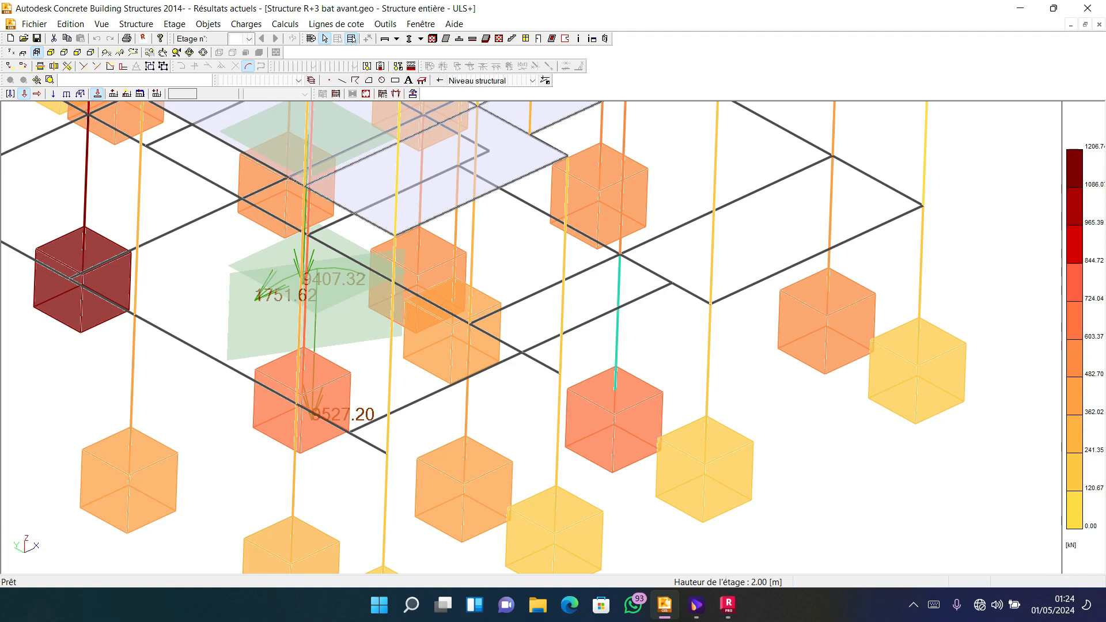
left_click(708, 363)
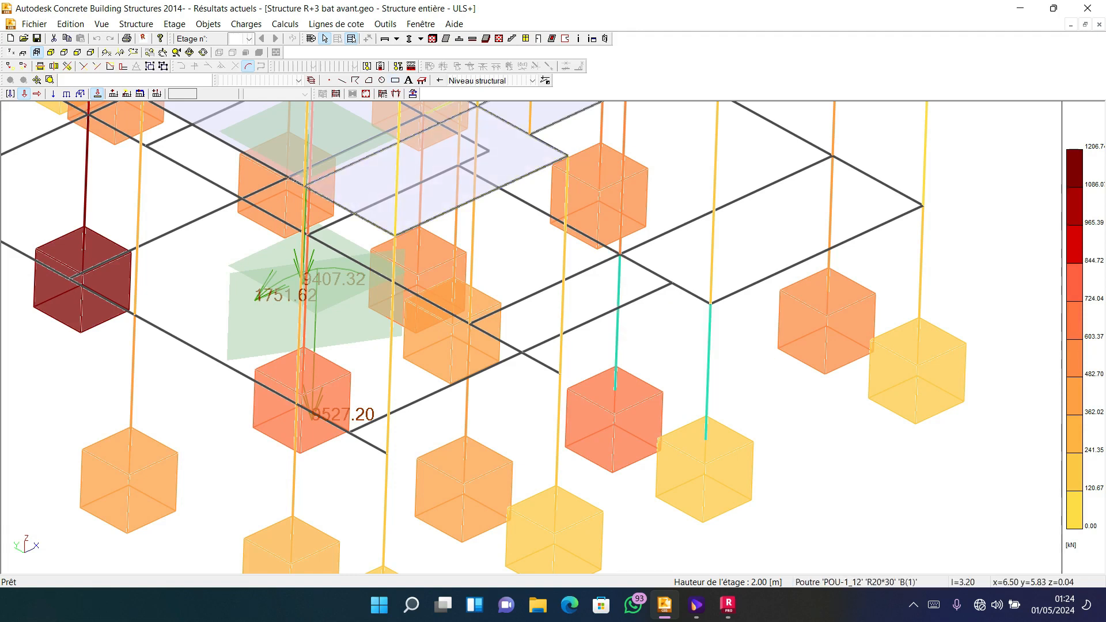
Run the real RC element design for the selected columns only, with passage to the design modules, saving the structure with its results.
left_click(285, 24)
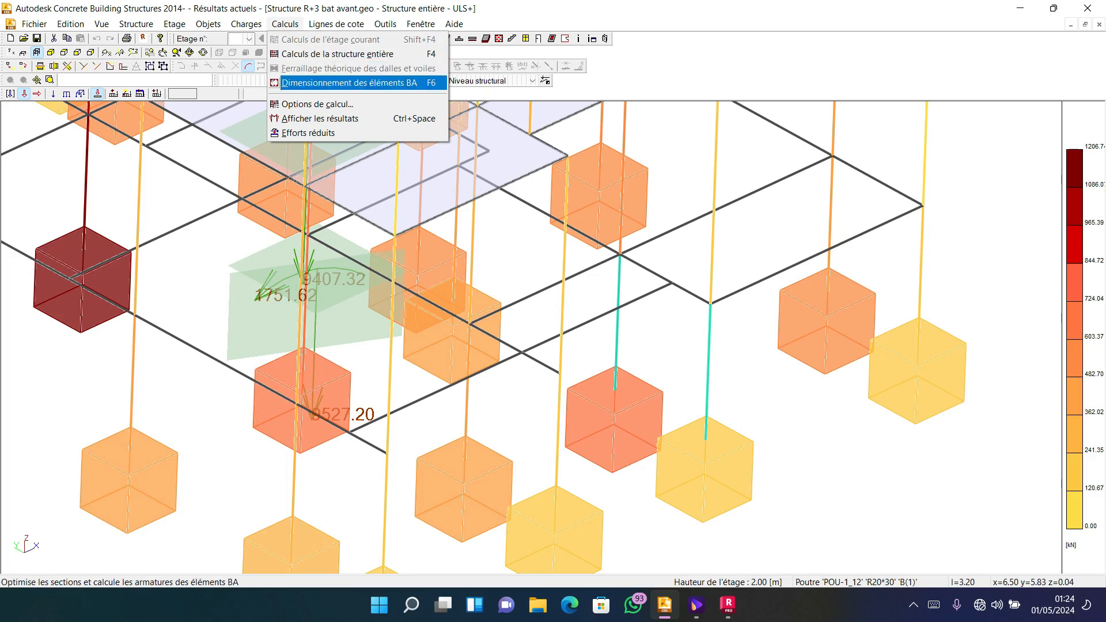
key("Return")
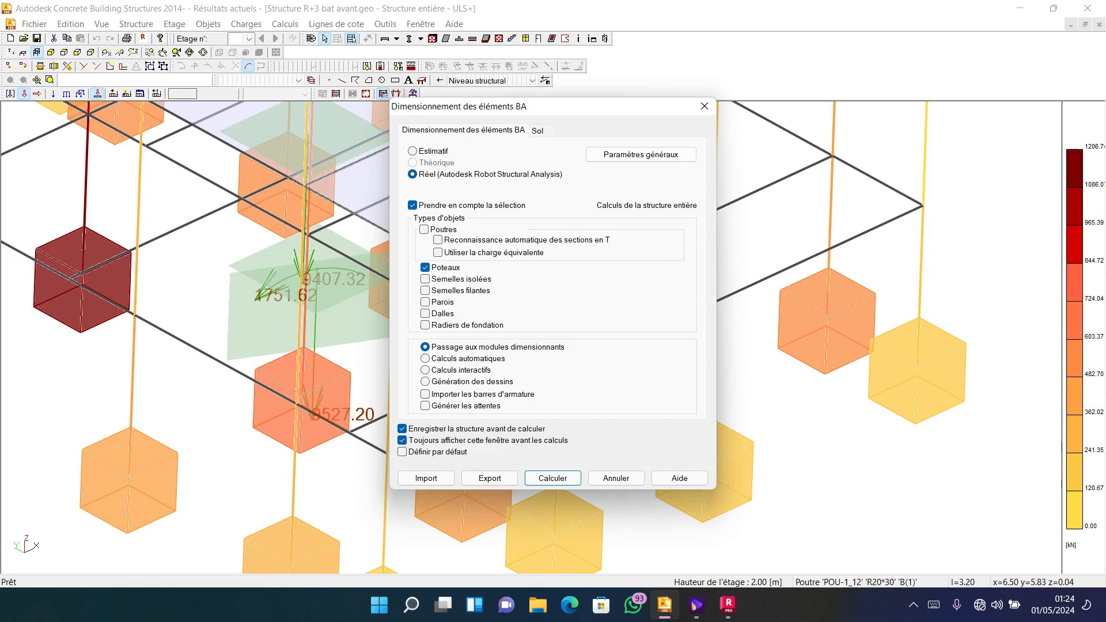
left_click(425, 267)
left_click(424, 229)
left_click(424, 229)
left_click(425, 268)
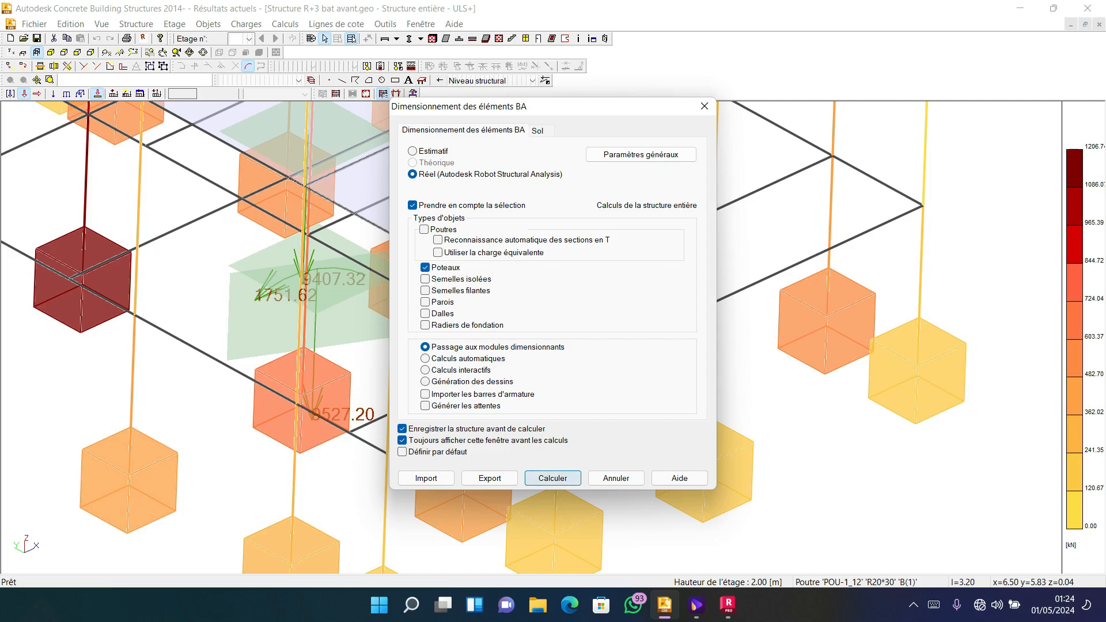
left_click(552, 478)
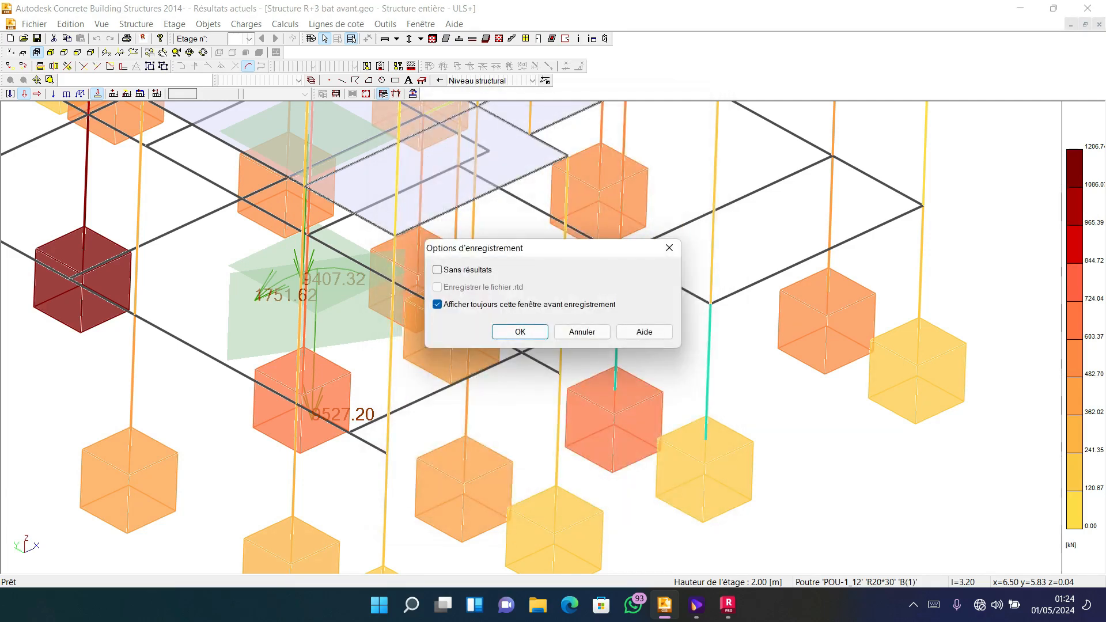
key("Return")
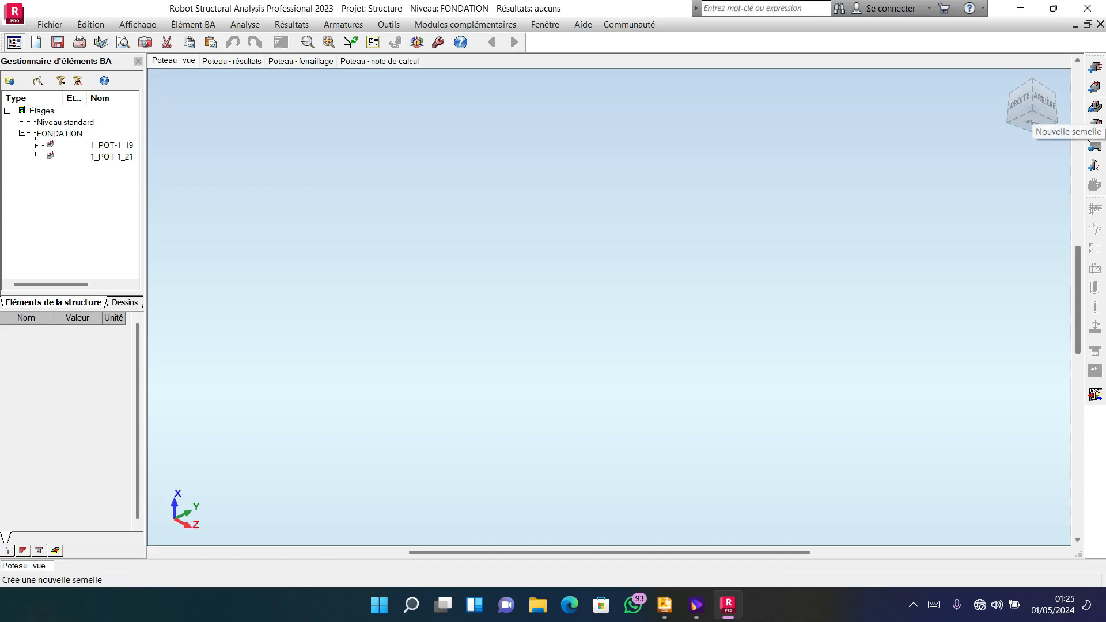
Create a new footing in Robot Structural Analysis and give it the shape for two columns.
left_click(1095, 107)
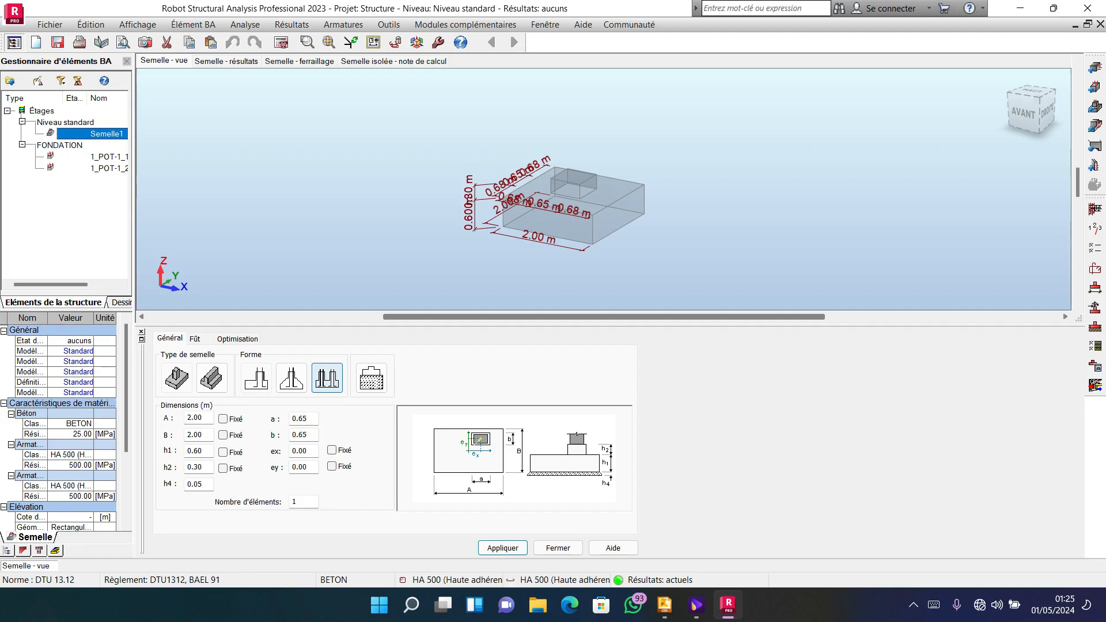
left_click(327, 378)
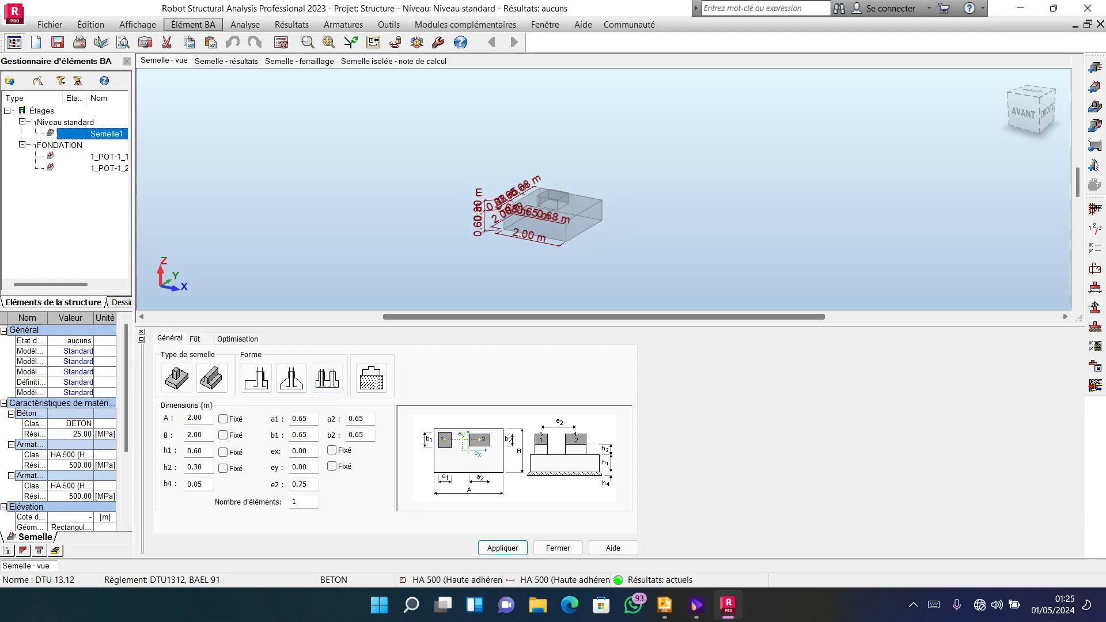
left_click(193, 24)
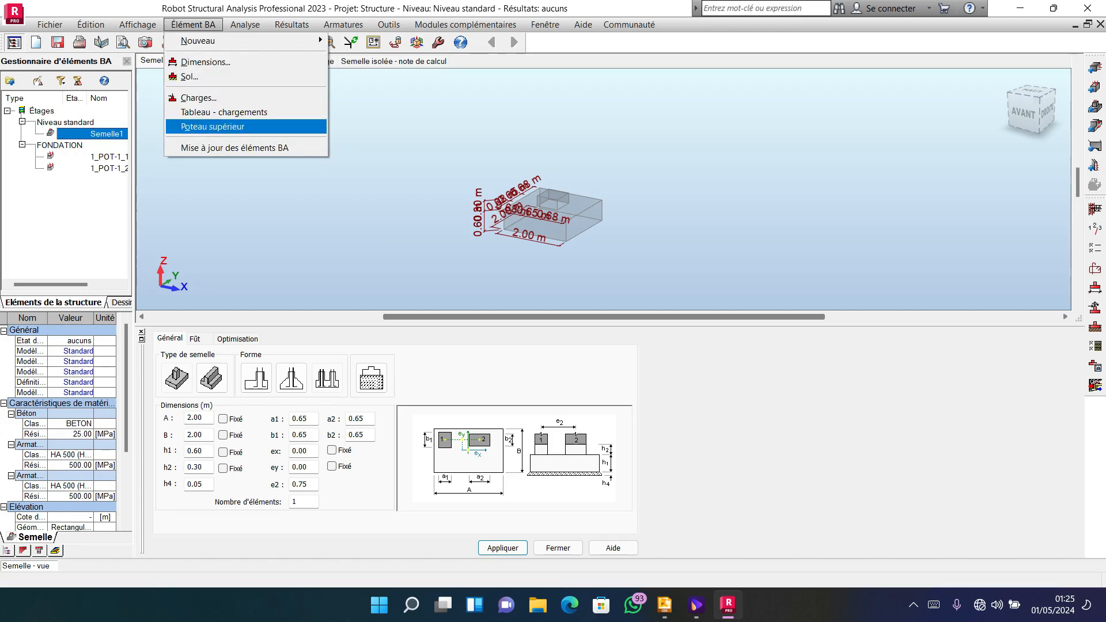
mouse_move(319, 126)
left_click(363, 126)
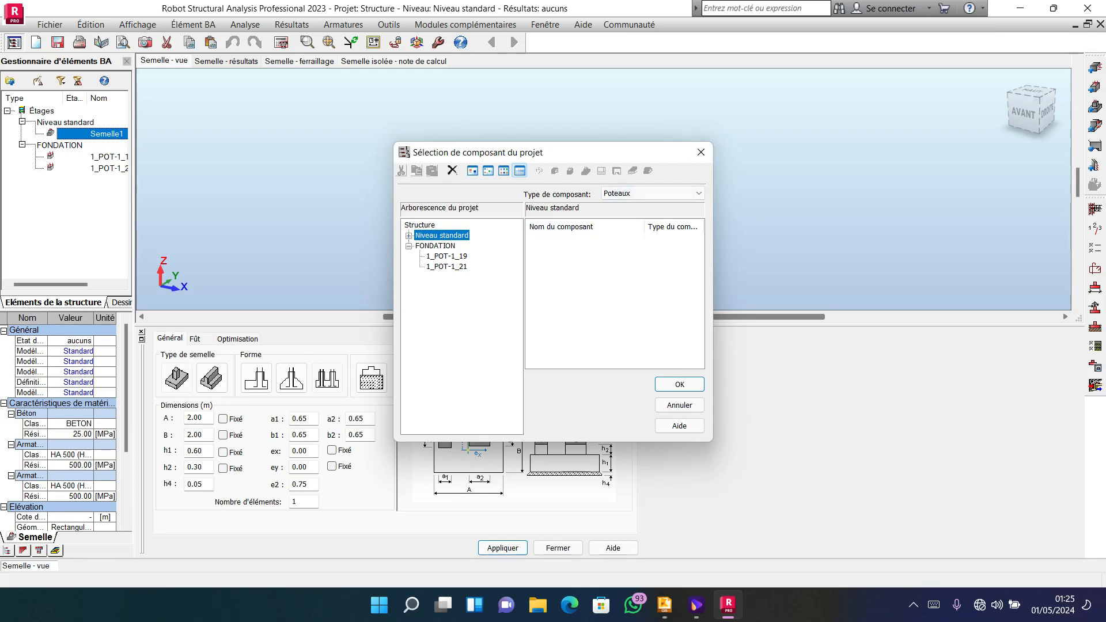
left_click(700, 152)
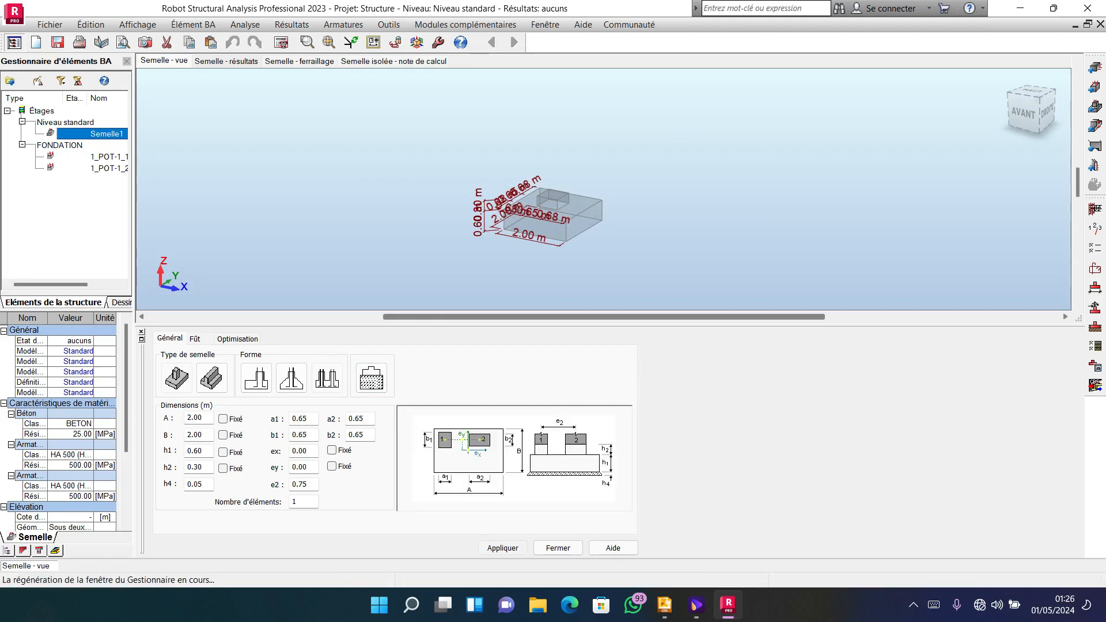
Assign the FONDATION columns 1_POT-1_19 and 1_POT-1_21 as the upper columns of the new footing.
scroll(543, 194, "up", 4)
scroll(542, 194, "up", 3)
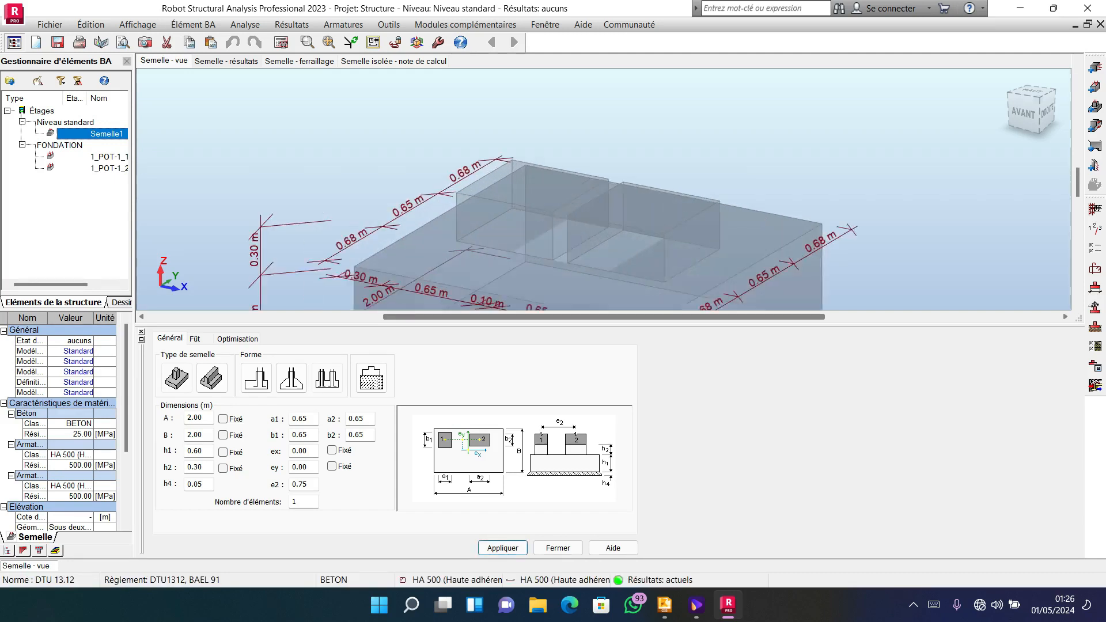
scroll(513, 216, "down", 5)
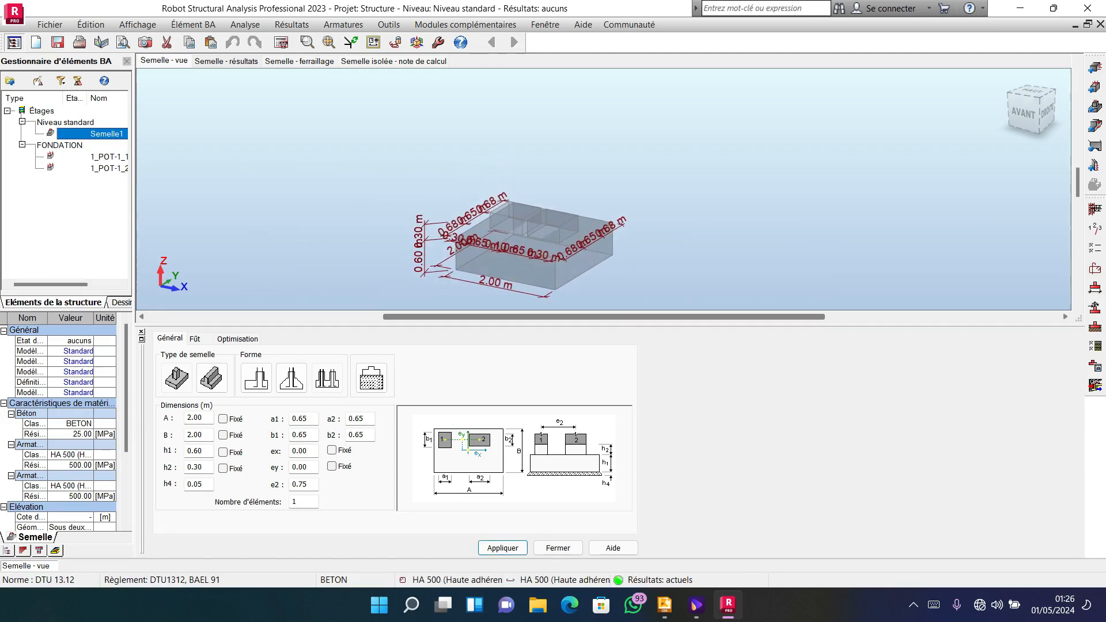
left_click(199, 24)
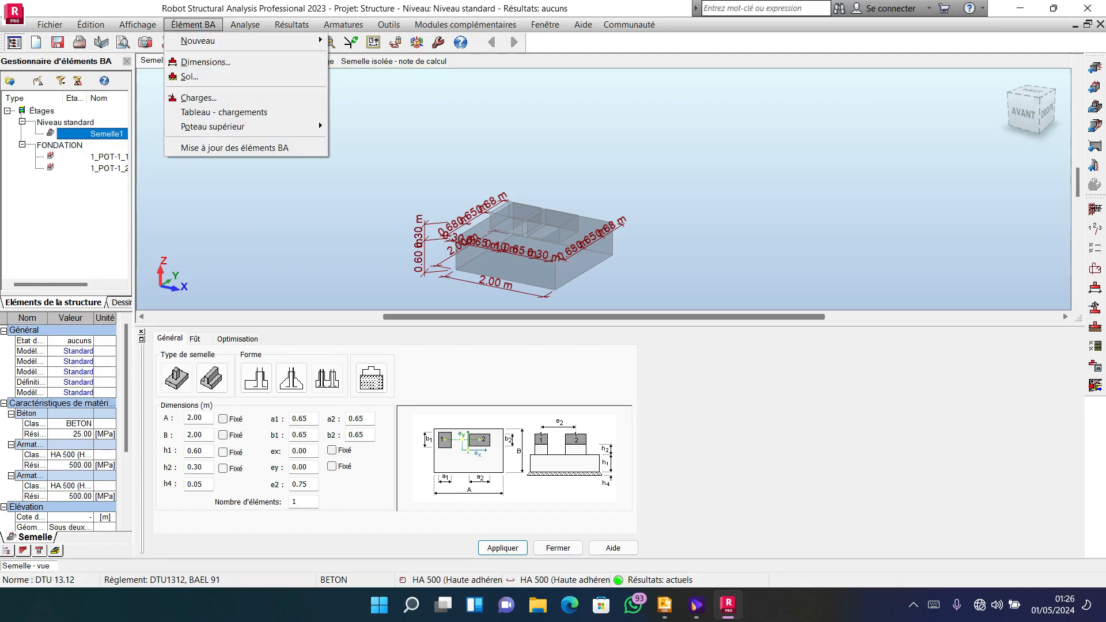
mouse_move(319, 122)
left_click(368, 126)
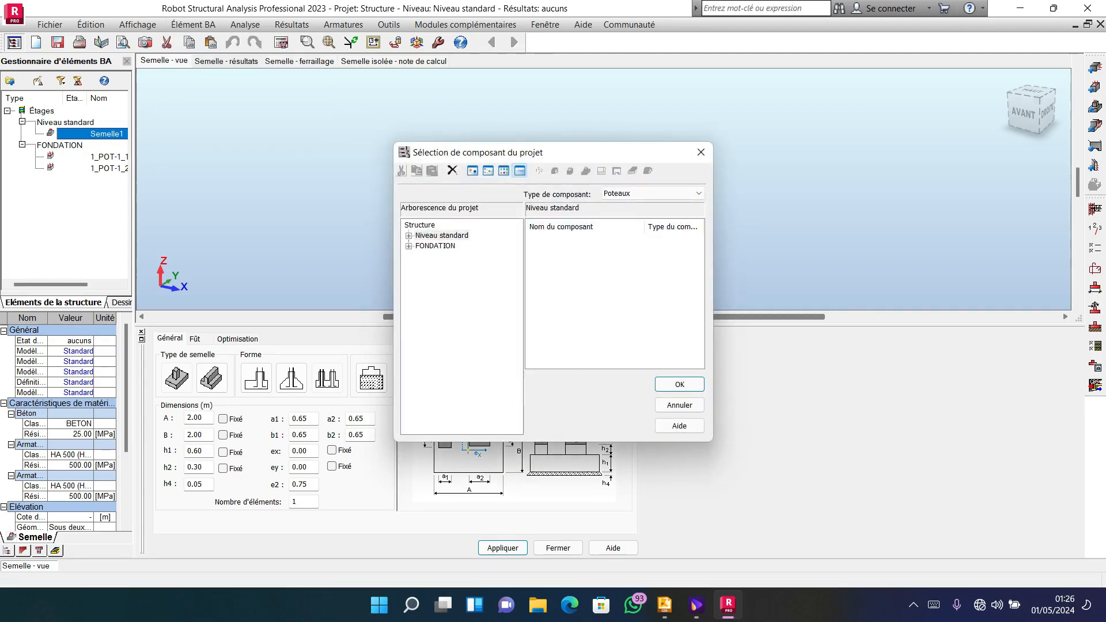
left_click(409, 246)
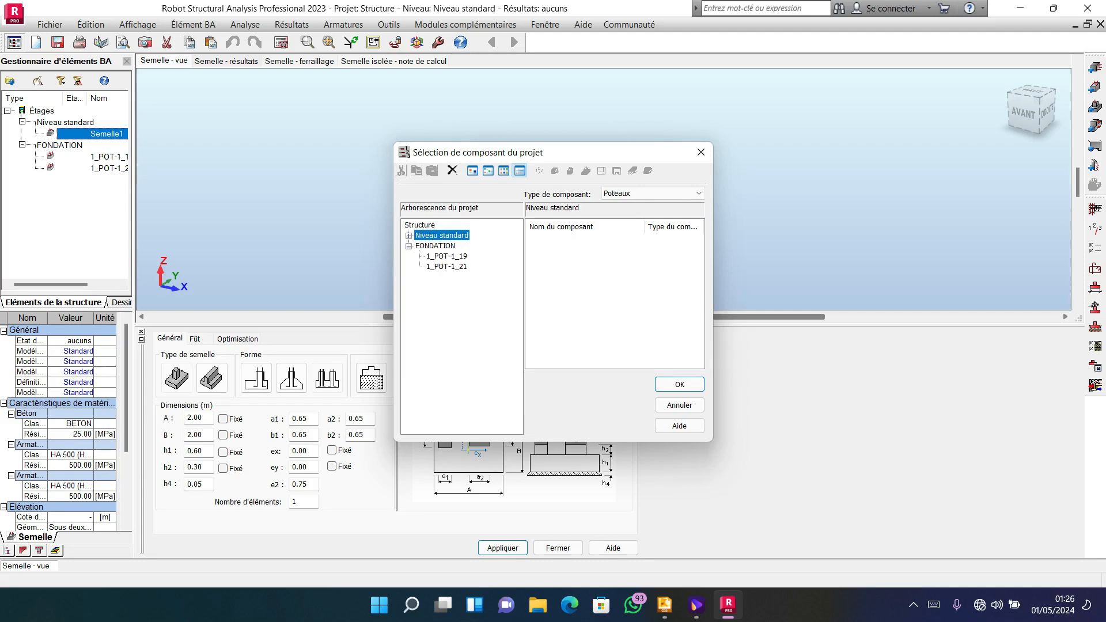
left_click(435, 245)
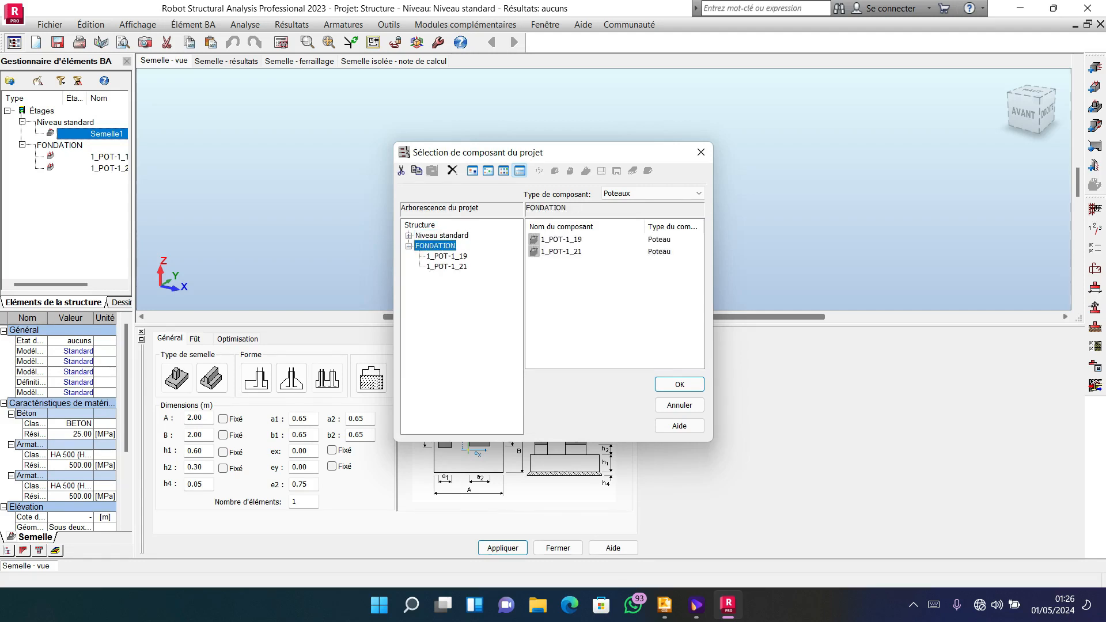
left_click_drag(608, 287, 557, 239)
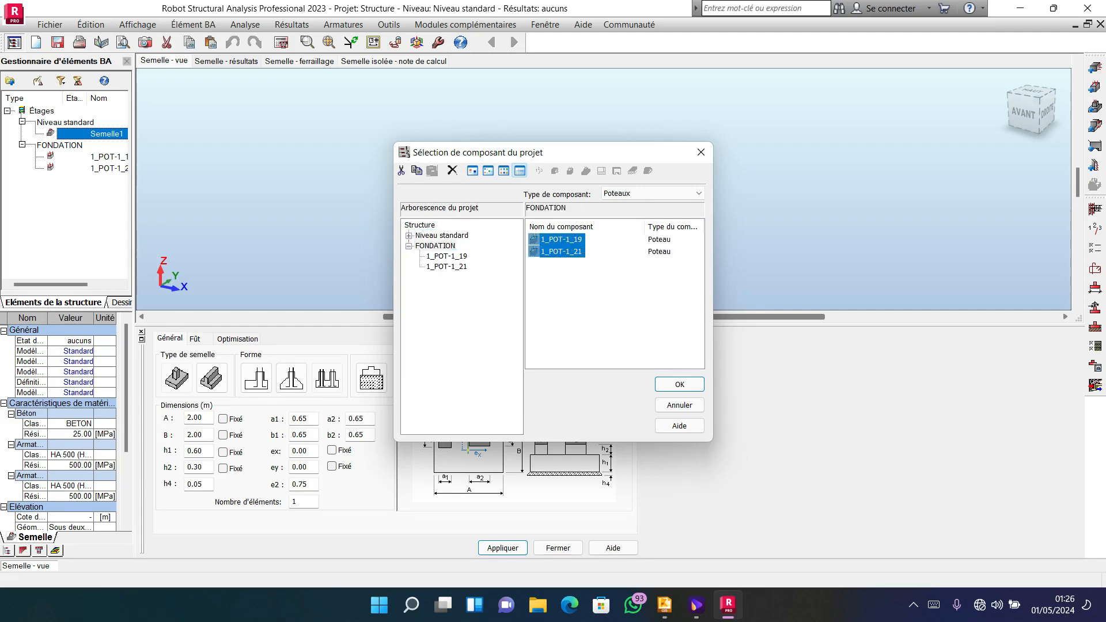
left_click(679, 384)
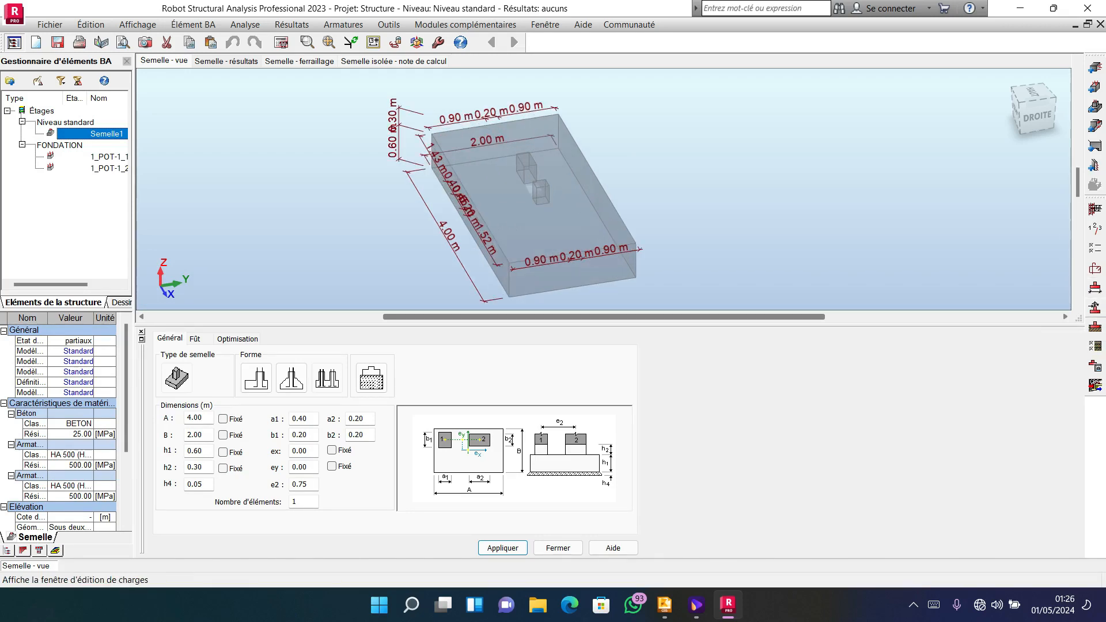
Review the permanent and live load cases acting on the footing's two column shafts.
left_click(1094, 326)
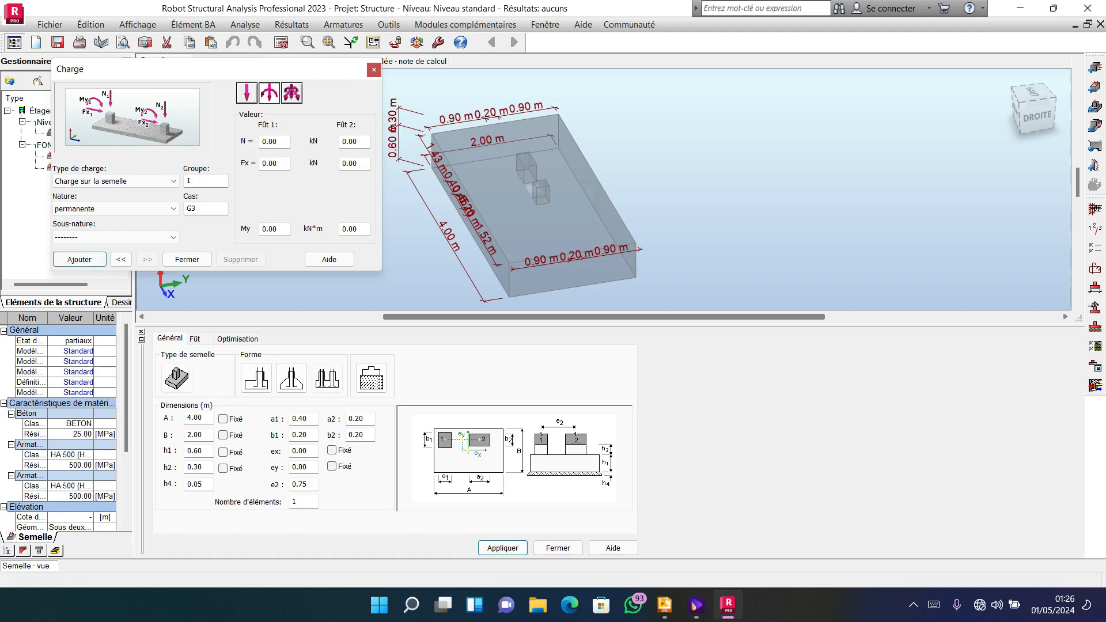
left_click(121, 259)
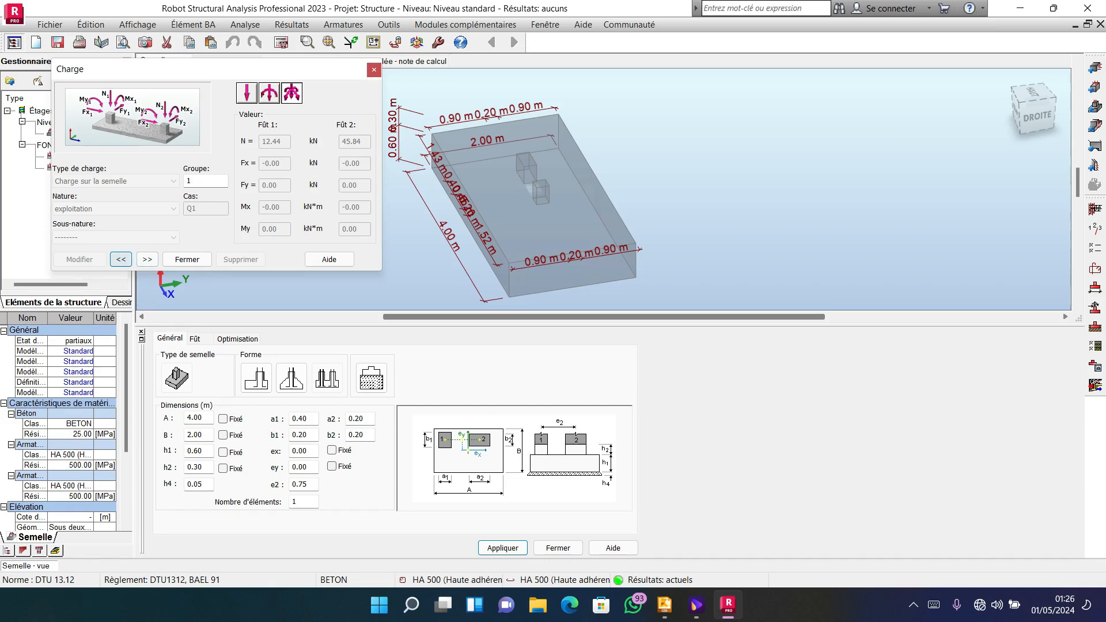
left_click(121, 259)
left_click(187, 259)
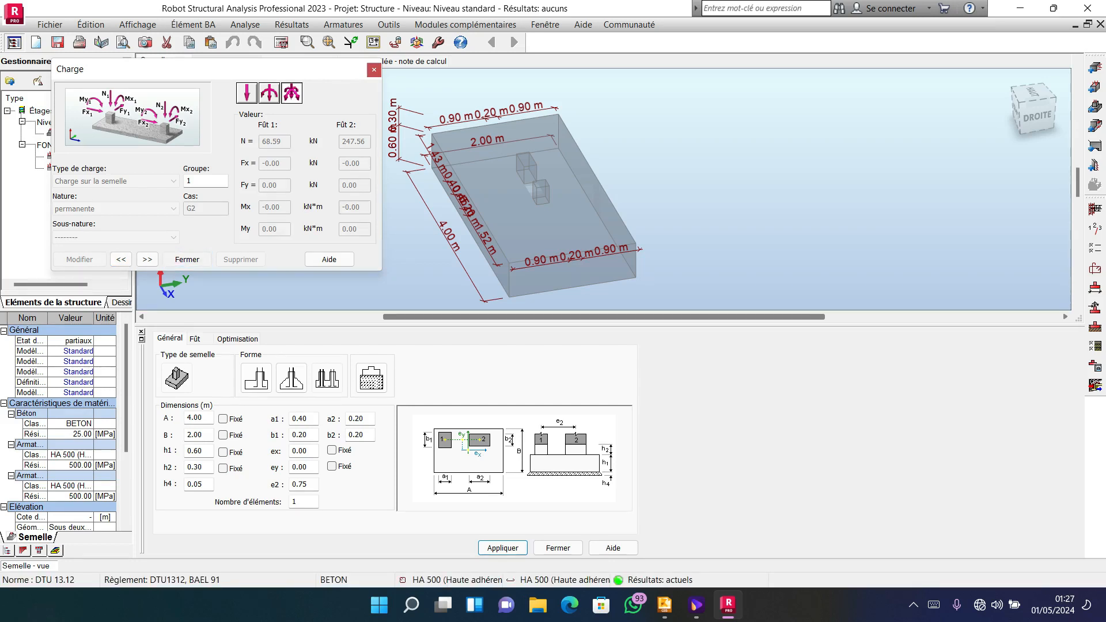
scroll(450, 197, "down", 2)
scroll(452, 202, "down", 1)
scroll(519, 199, "up", 4)
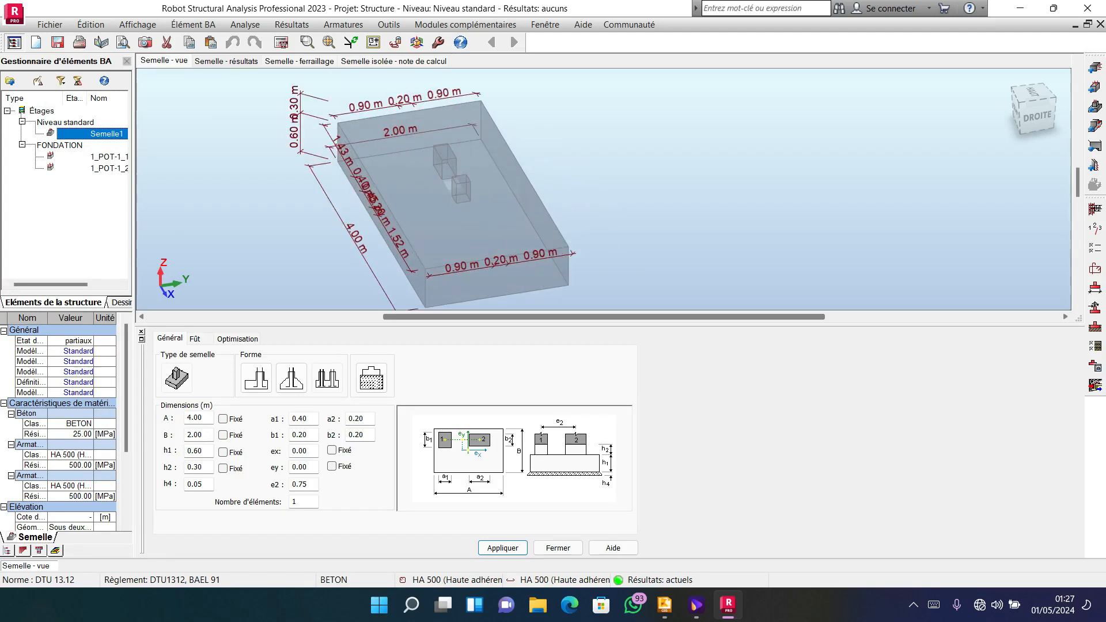
scroll(518, 199, "down", 2)
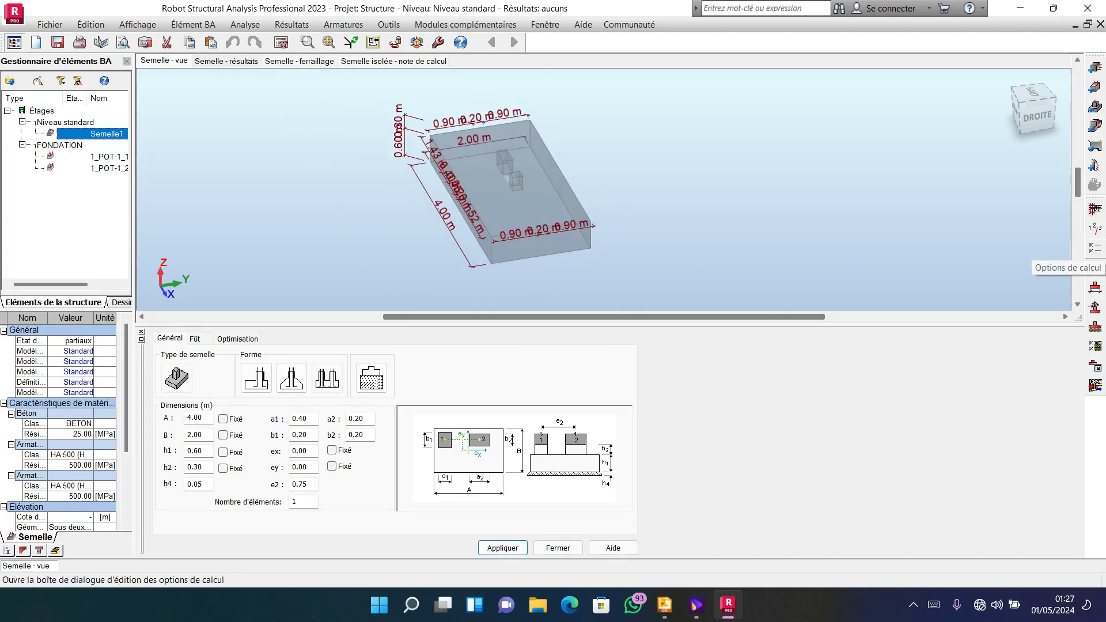
In the footing's calculation options, set the concrete aggregate diameter to 28 mm.
left_click(1094, 247)
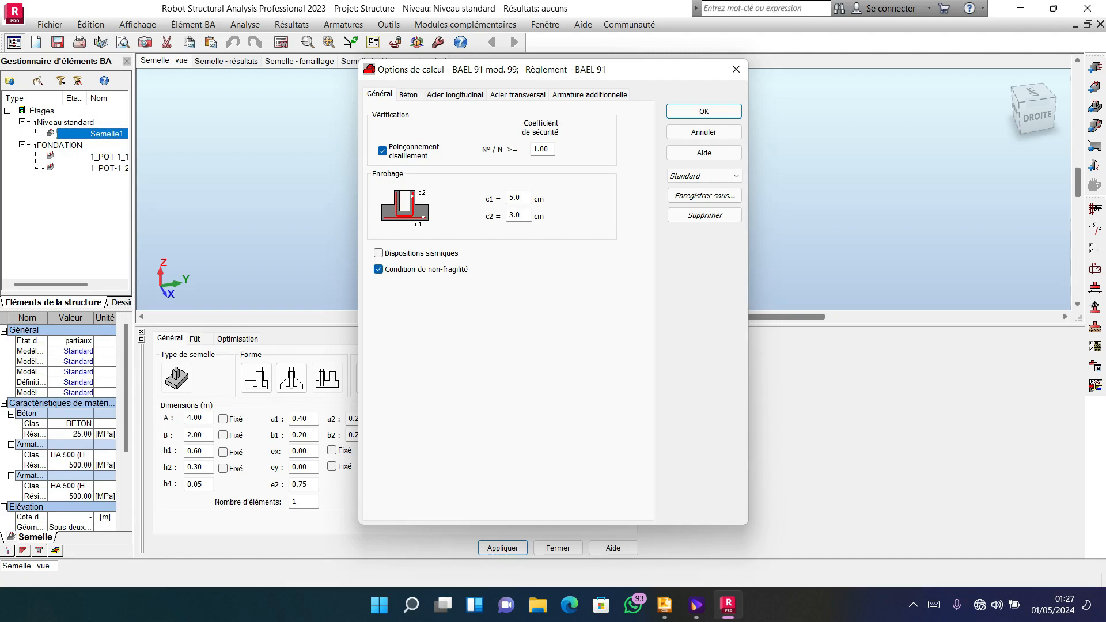
left_click(408, 95)
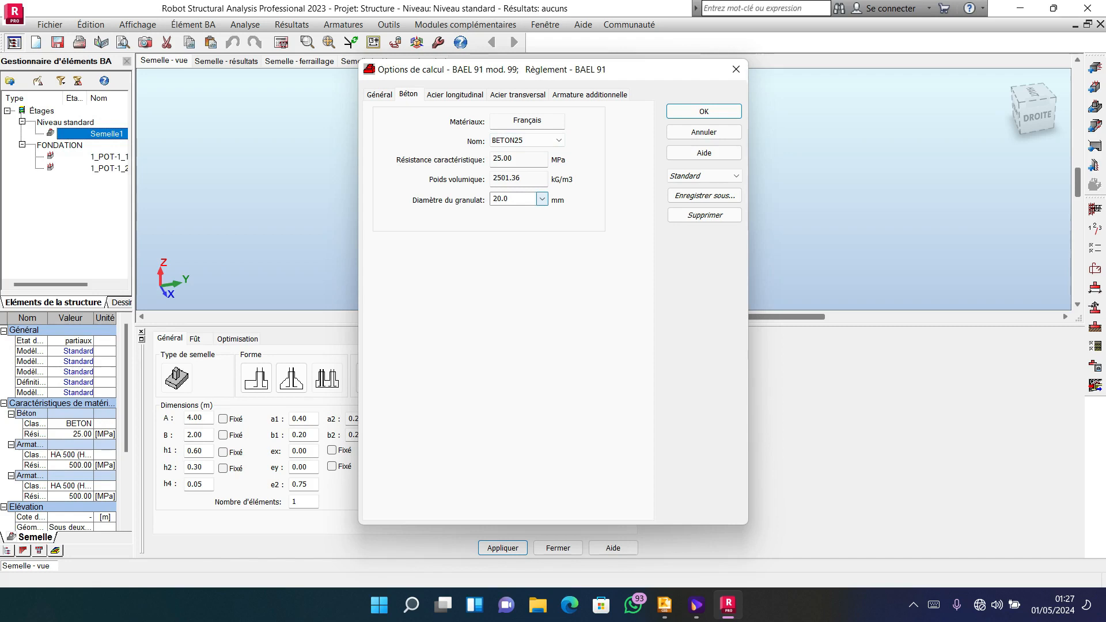
left_click(541, 198)
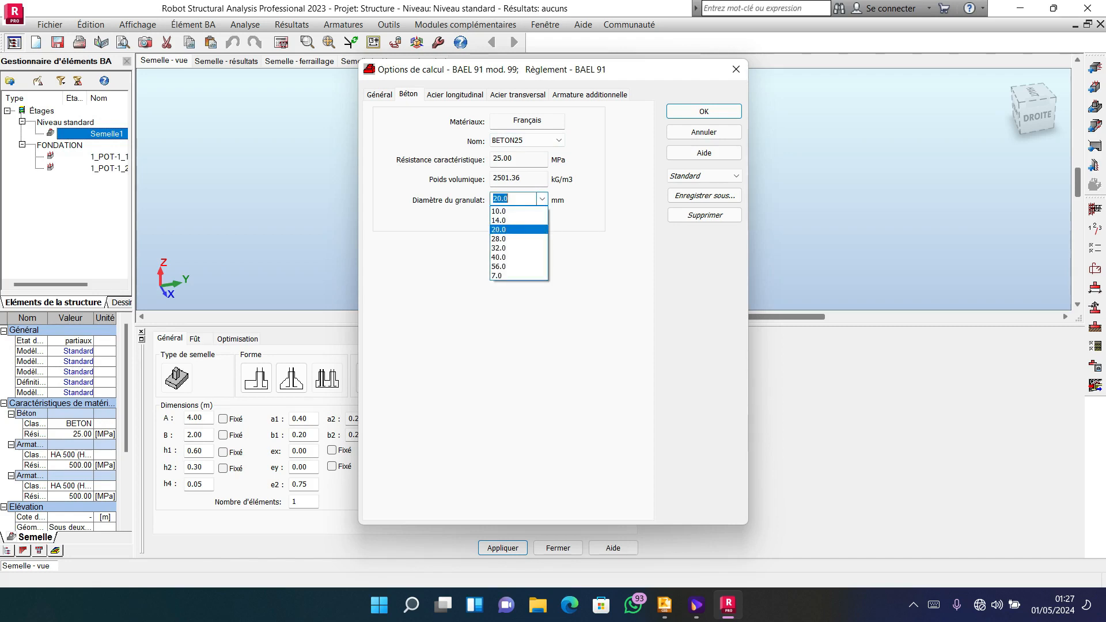
left_click(509, 239)
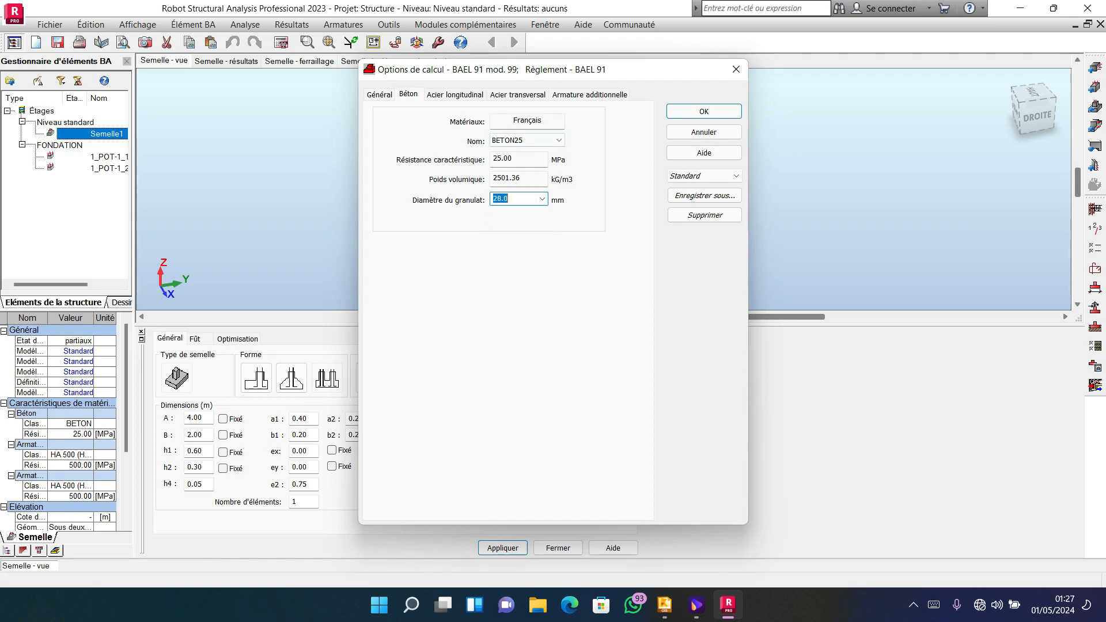
Restrict the longitudinal steel to the 10, 12 and 14 mm bar diameters.
left_click(455, 94)
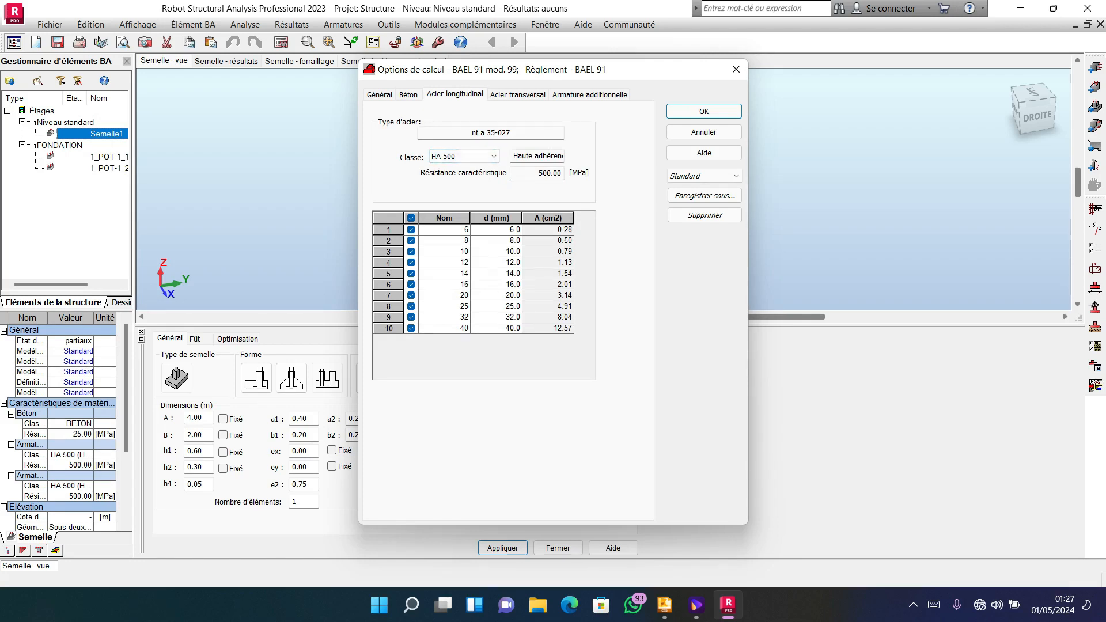
left_click(411, 218)
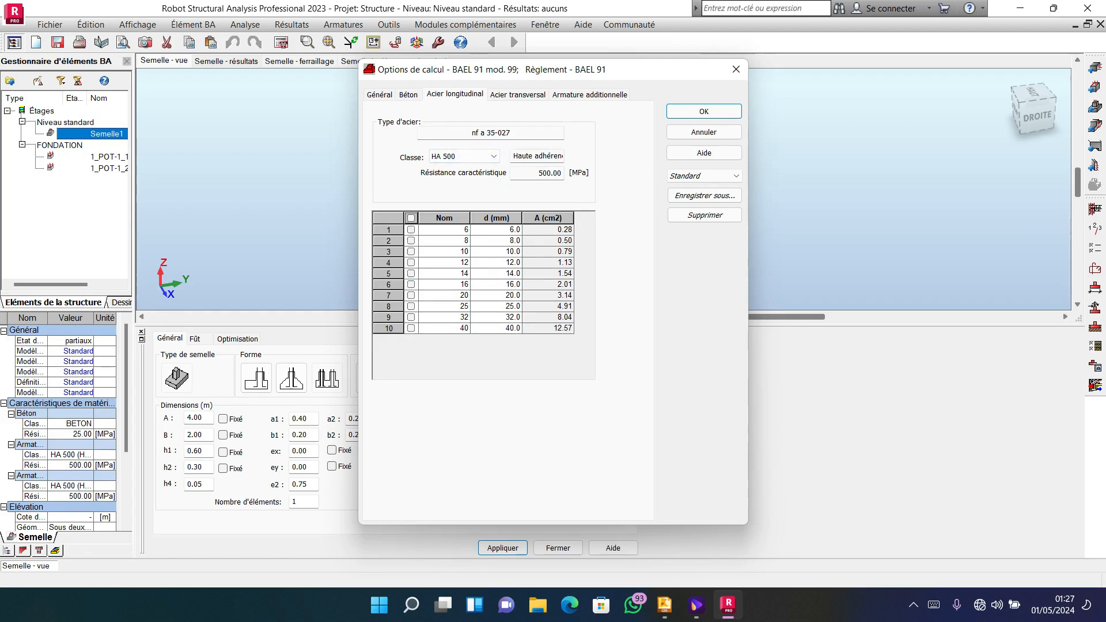
left_click(411, 262)
left_click(411, 274)
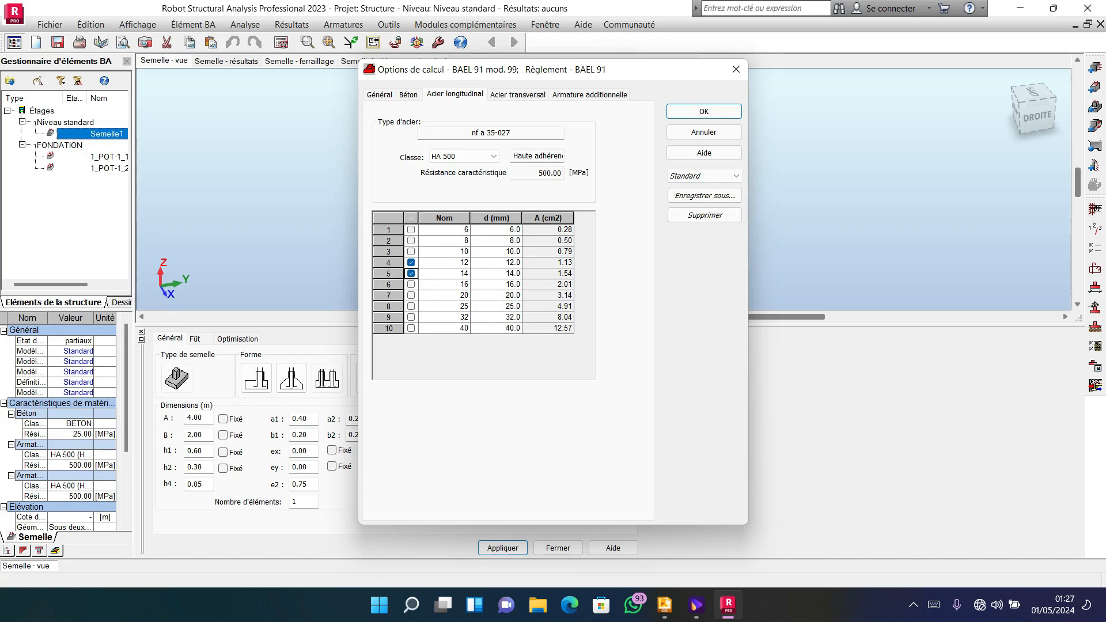
left_click(410, 252)
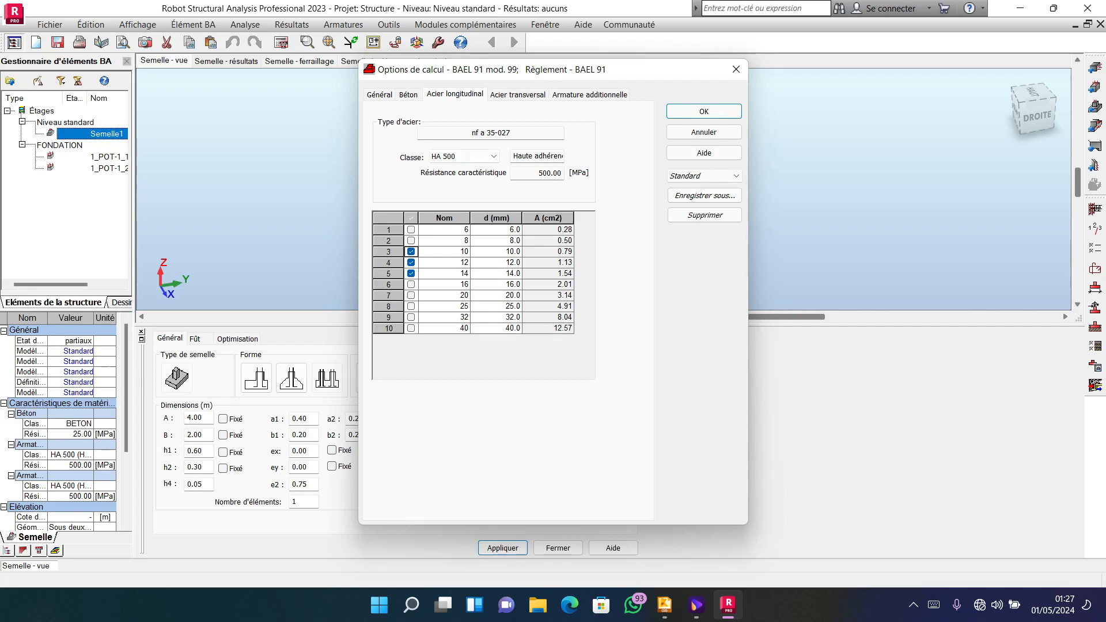
Restrict the transverse steel to the 10, 12 and 14 mm bar diameters and accept the calculation options.
left_click(517, 95)
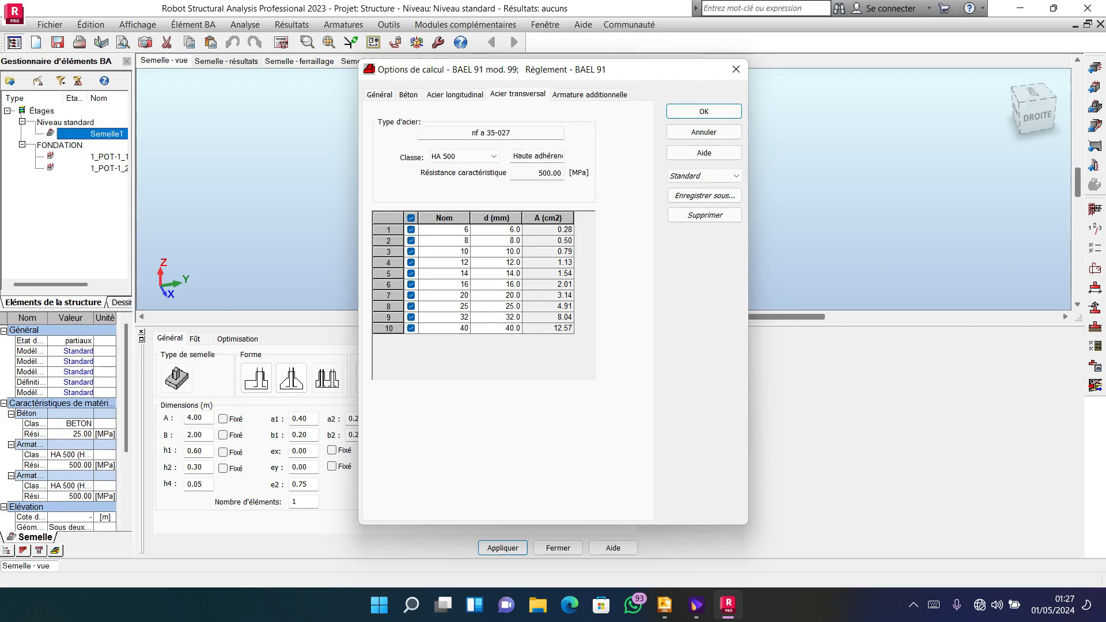
left_click(411, 218)
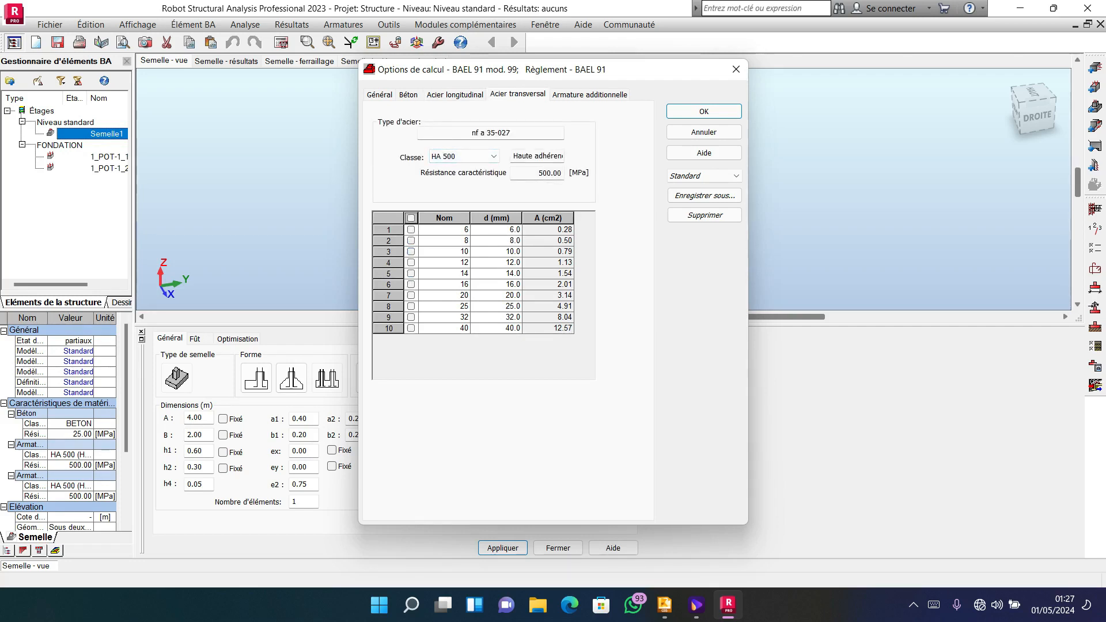
left_click(410, 262)
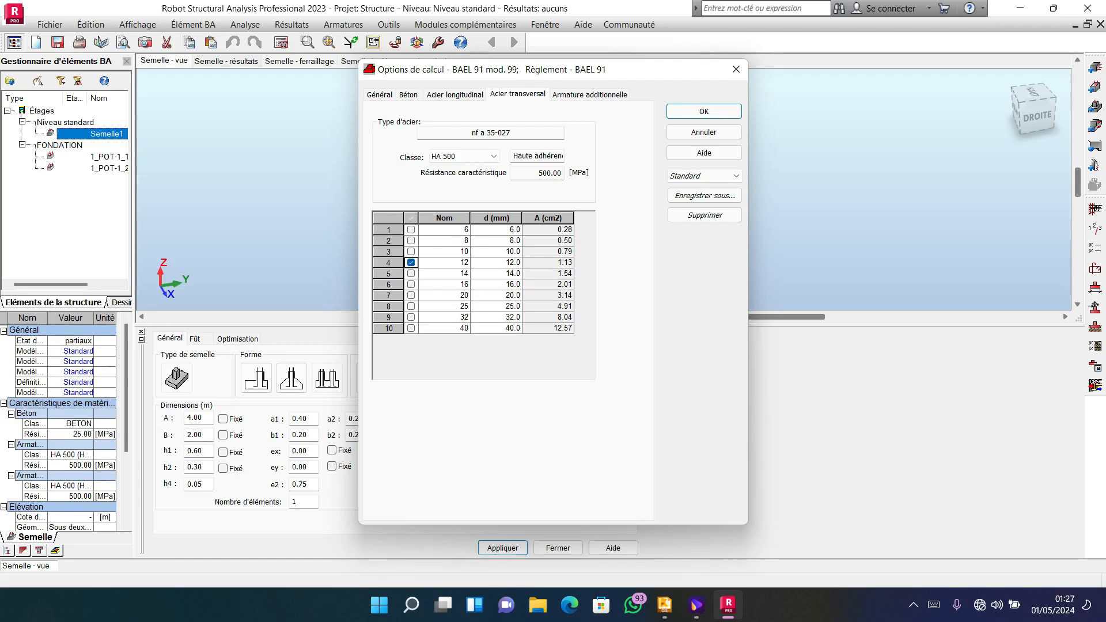
left_click(411, 273)
left_click(410, 251)
left_click(589, 95)
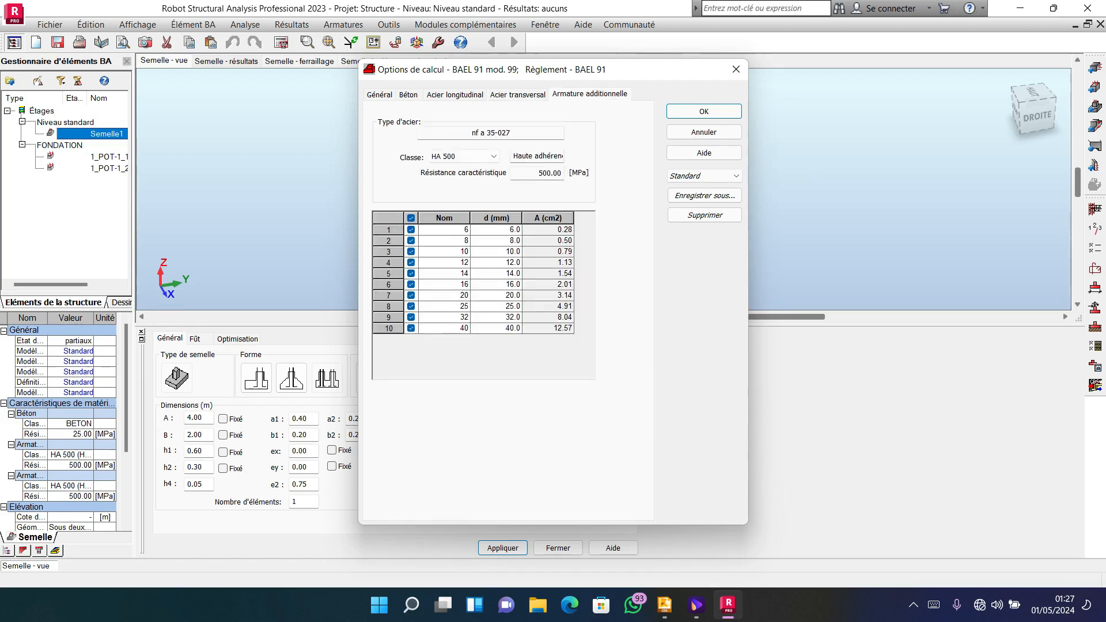
left_click(704, 112)
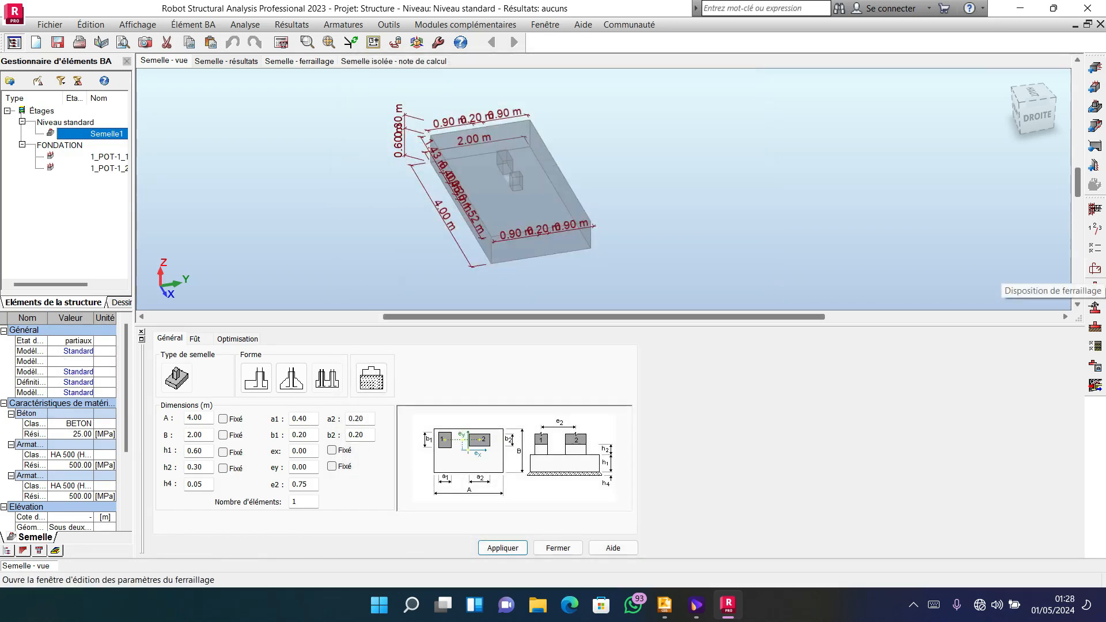
In the reinforcement arrangement, set the bar diameter to 12 for both the first and second layers of the footing.
left_click(1094, 269)
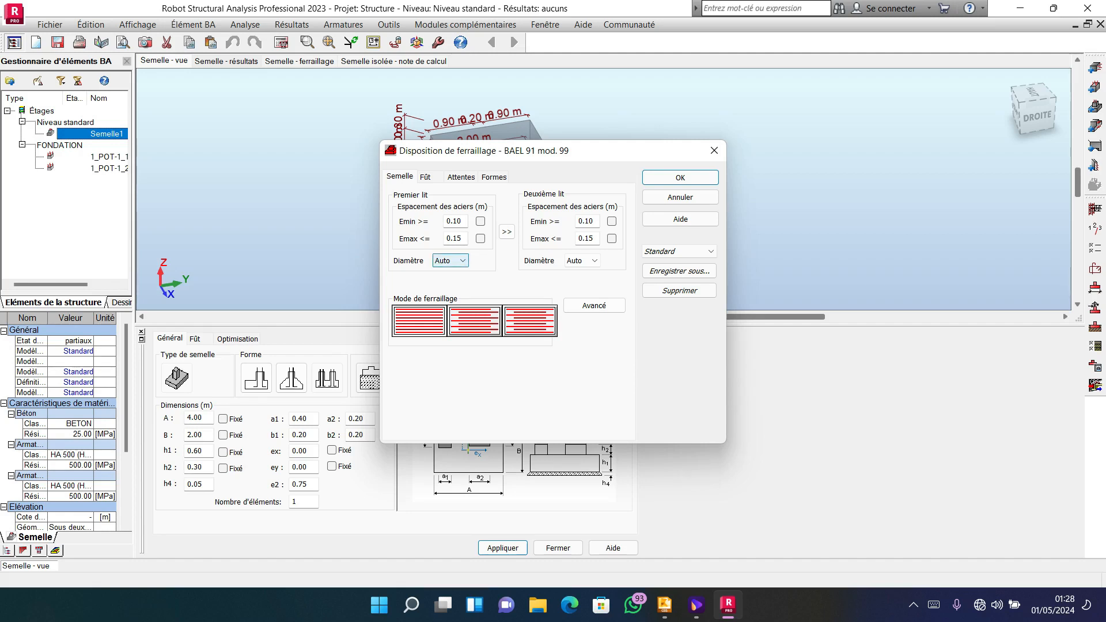
left_click(450, 261)
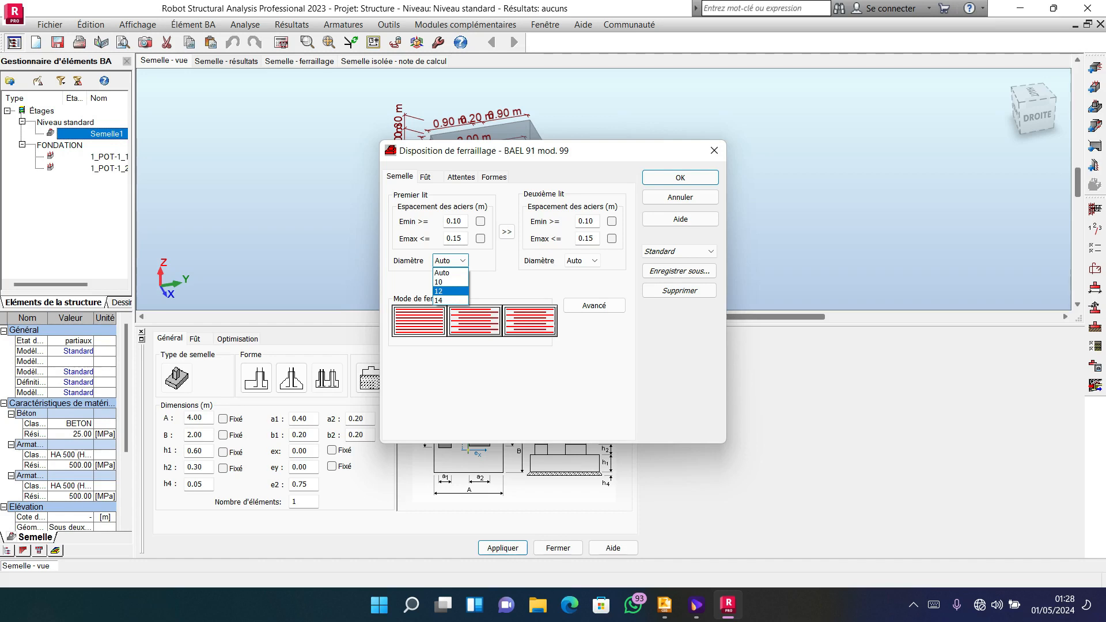
left_click(450, 291)
left_click(582, 260)
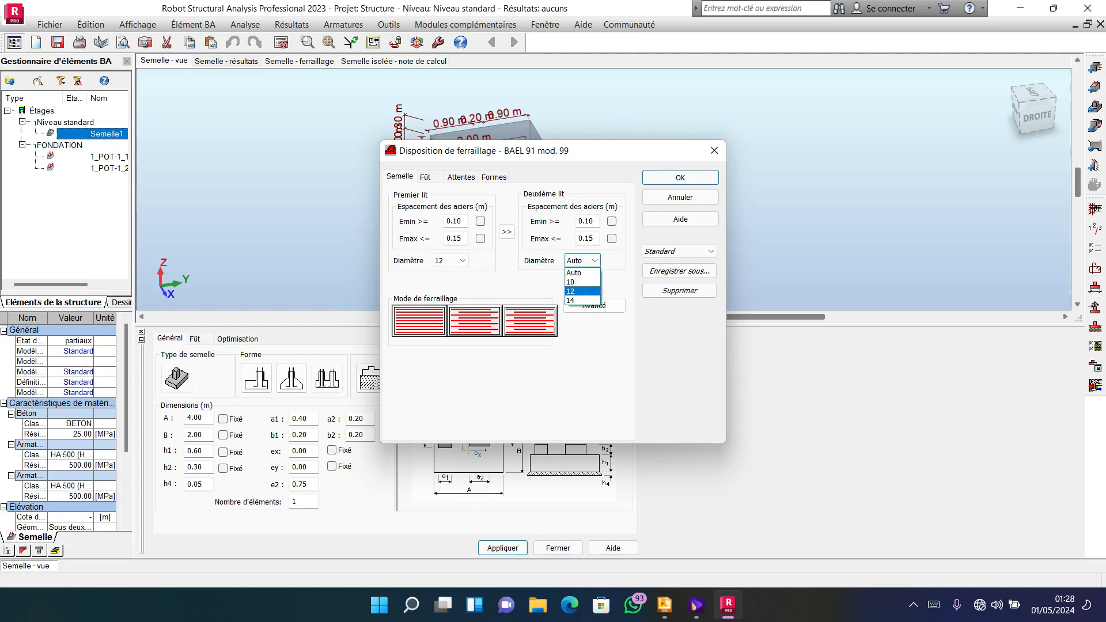
left_click(576, 290)
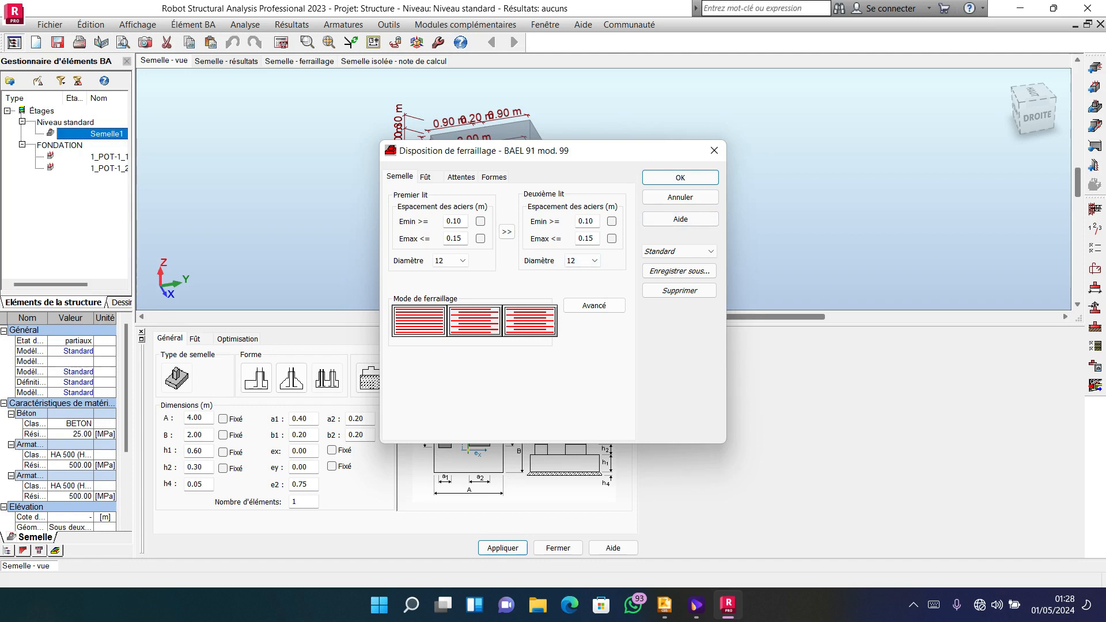
Set the diameter of the starter bars (attentes) to 12 in the reinforcement arrangement.
left_click(426, 177)
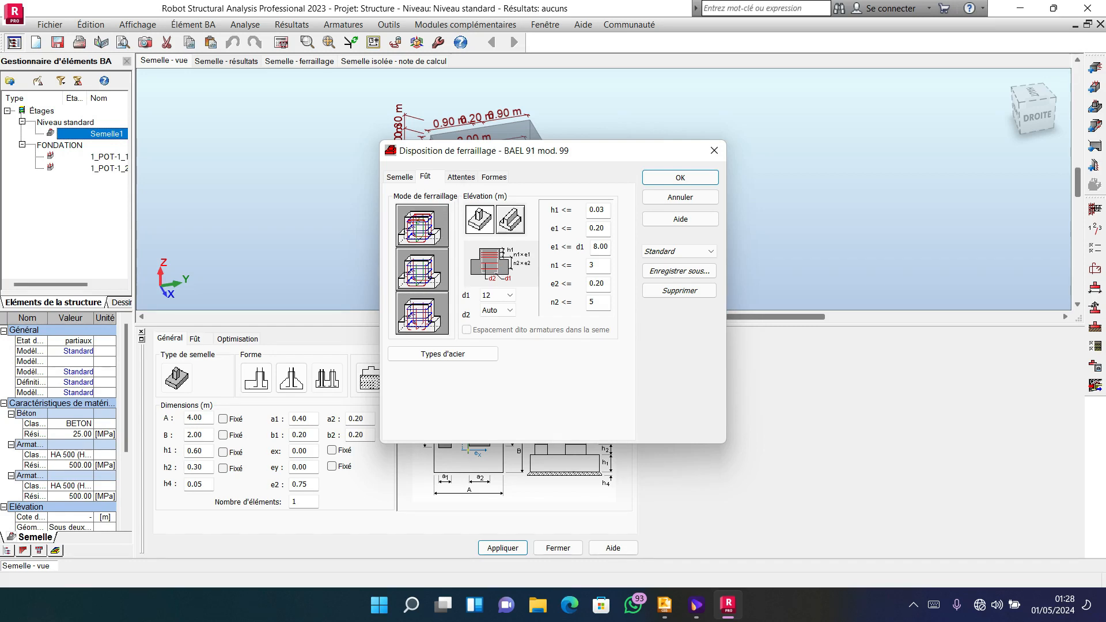
left_click(461, 176)
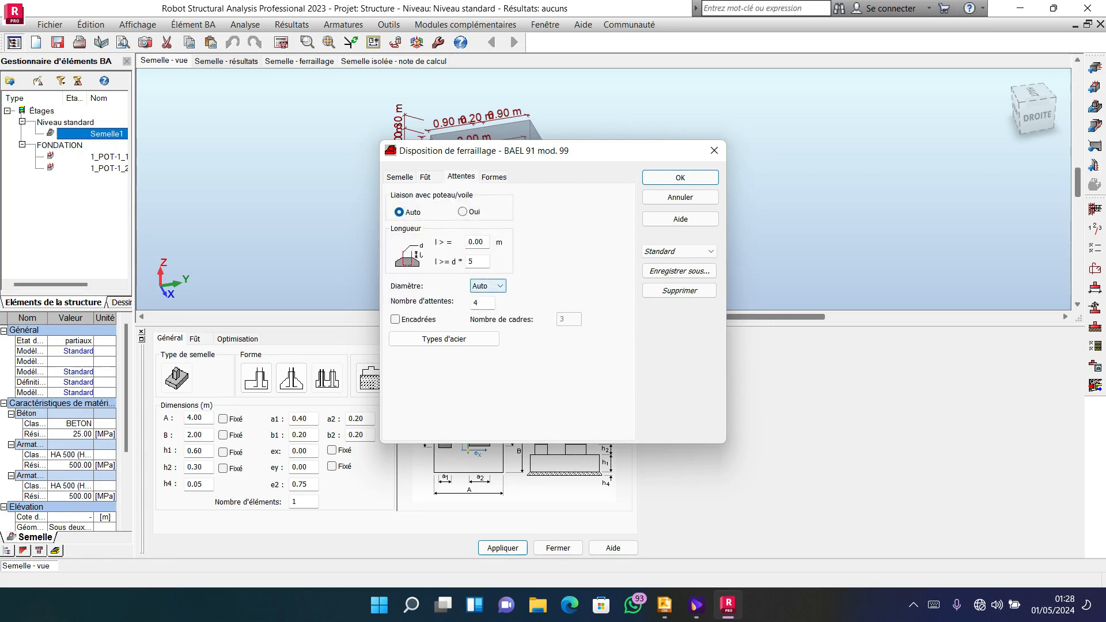
left_click(488, 286)
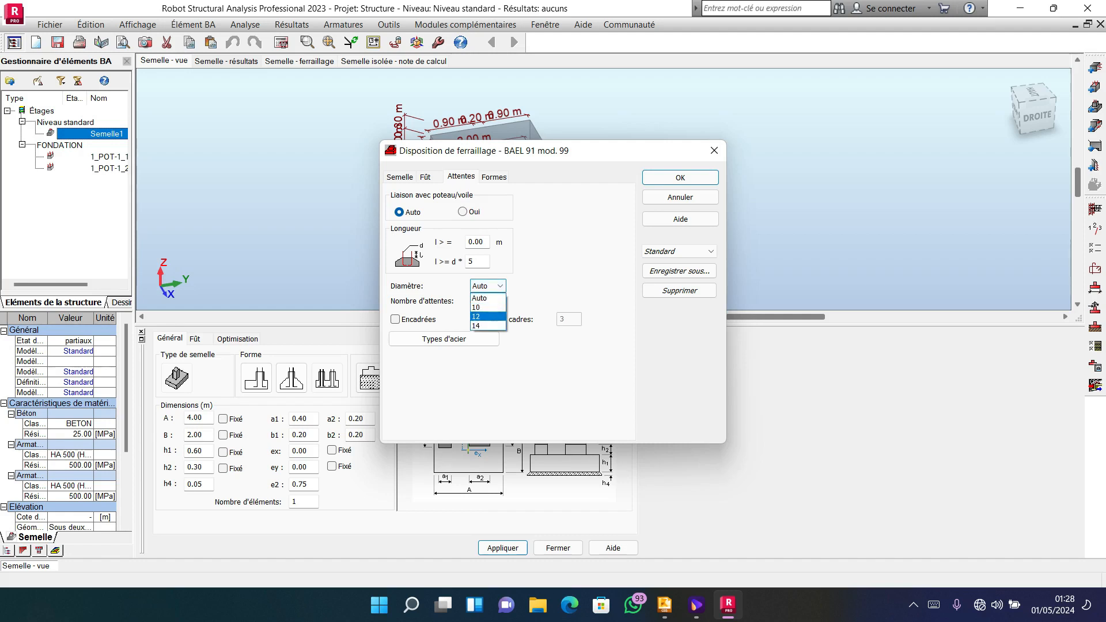
left_click(488, 316)
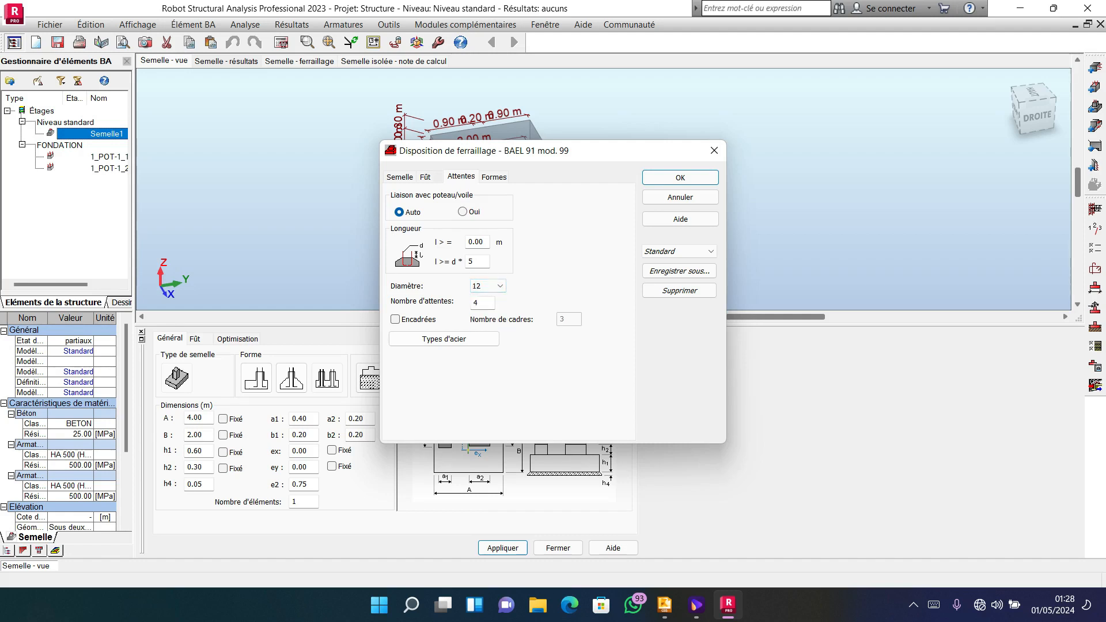
Recheck the footing, shaft, starter-bar and bar-shape settings, and close the reinforcement arrangement with its changes kept.
left_click(425, 177)
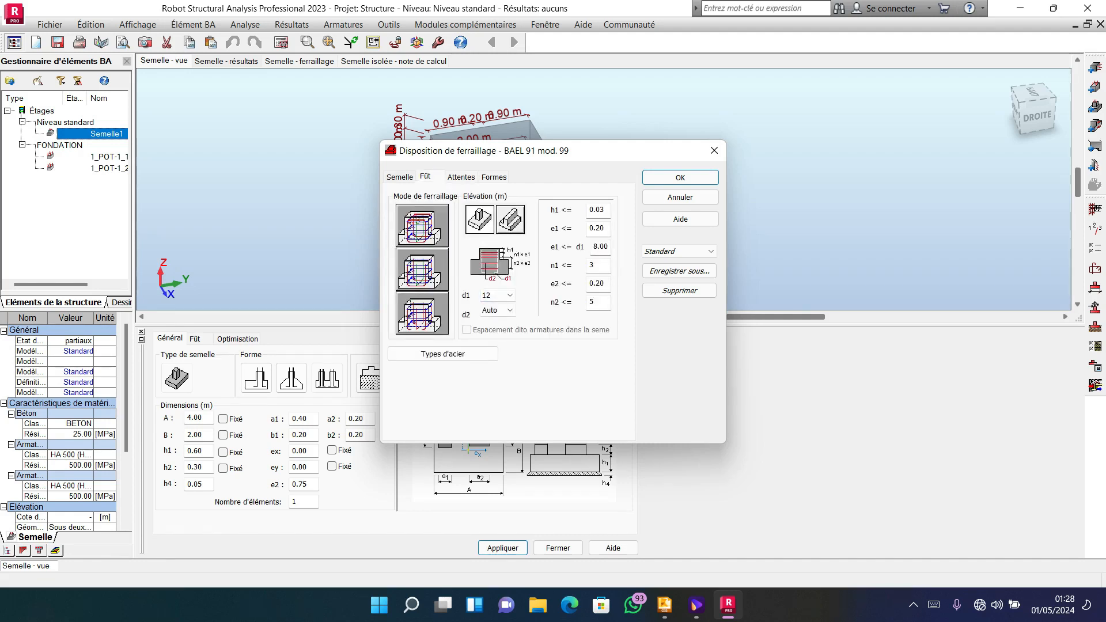
left_click(399, 177)
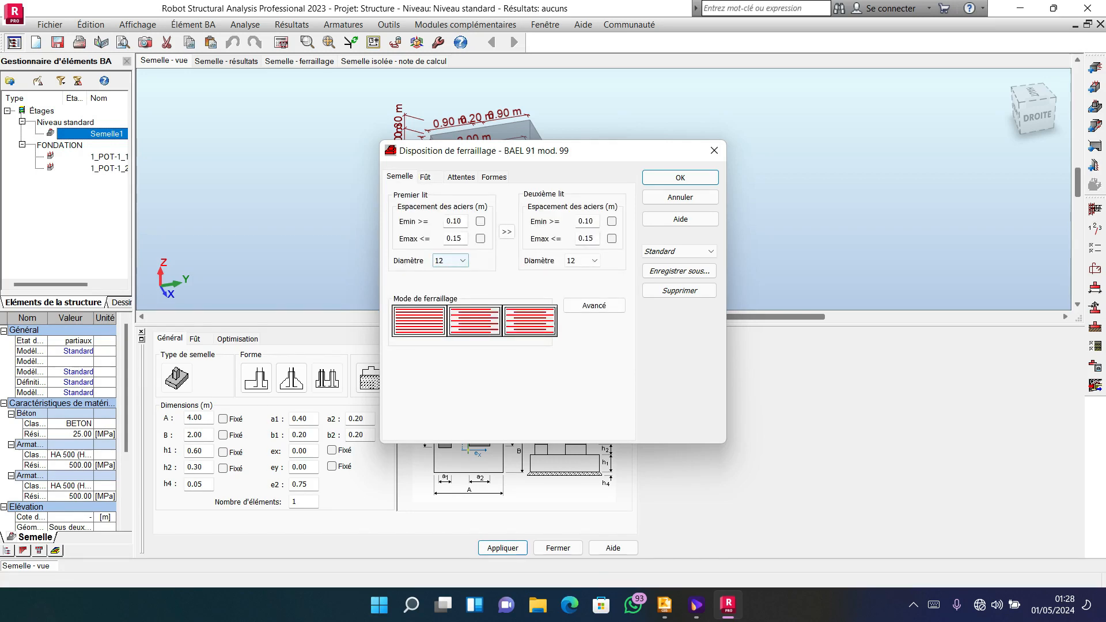
left_click(426, 176)
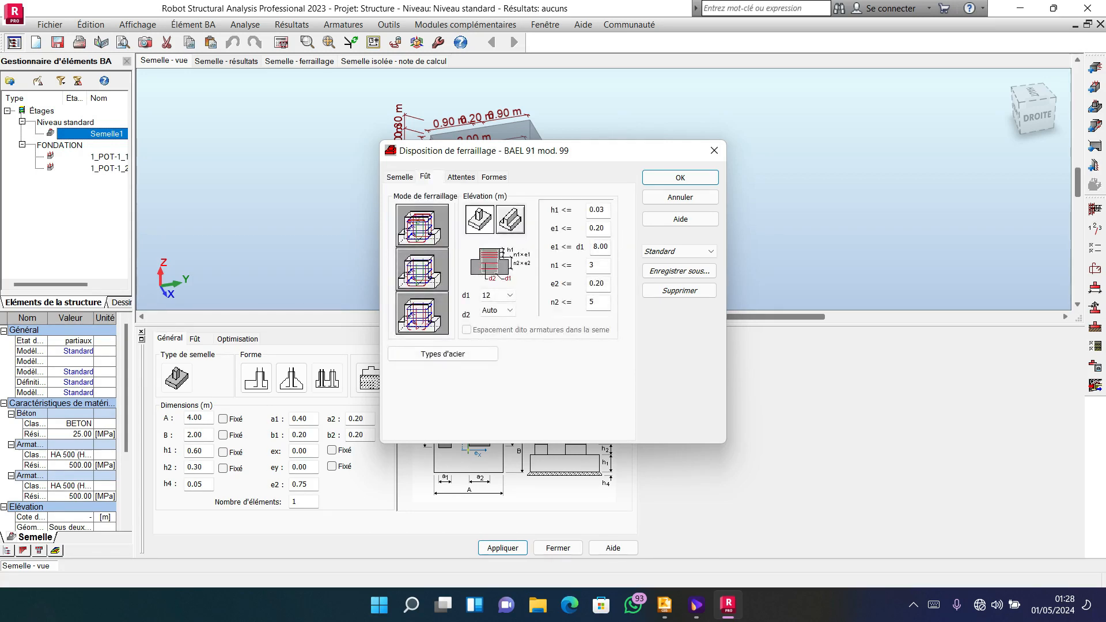
left_click(461, 177)
left_click(494, 177)
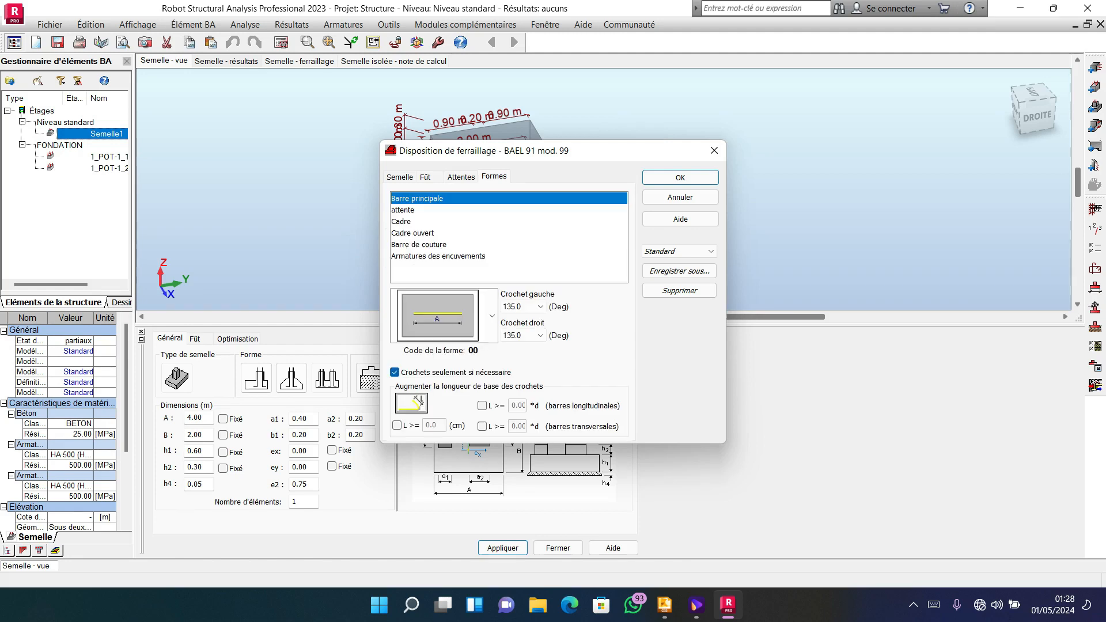
left_click(461, 177)
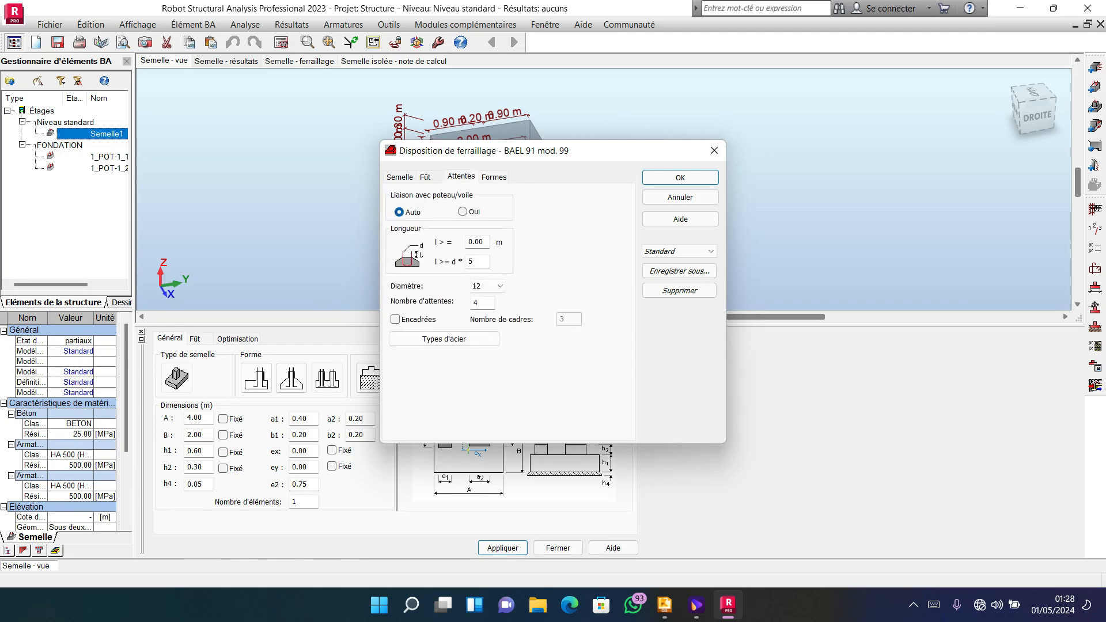
left_click(426, 177)
left_click(399, 177)
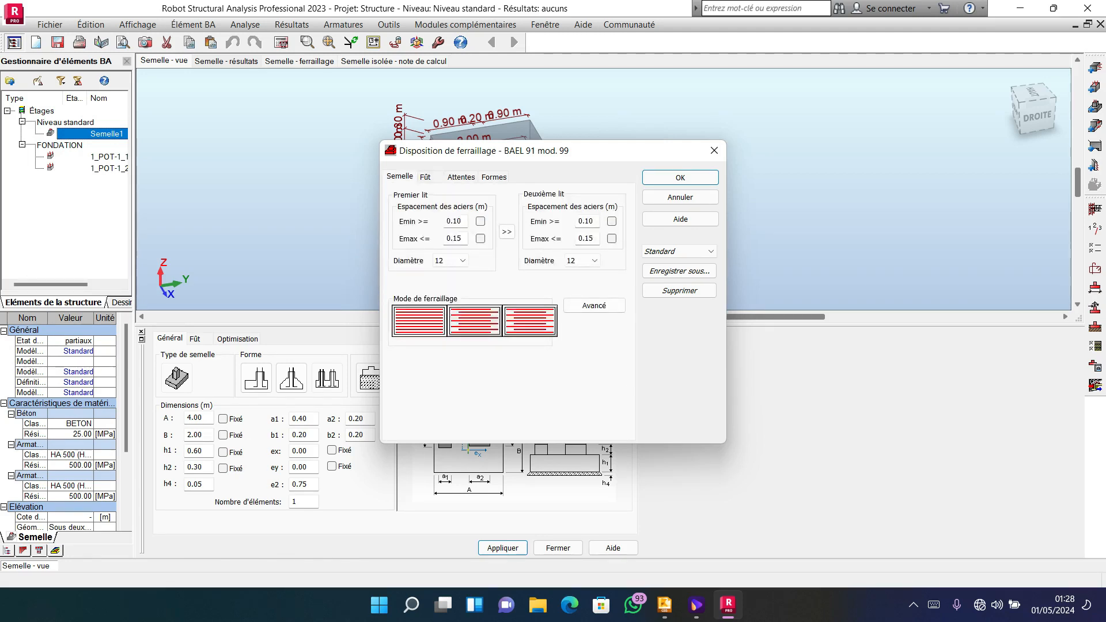
left_click(713, 150)
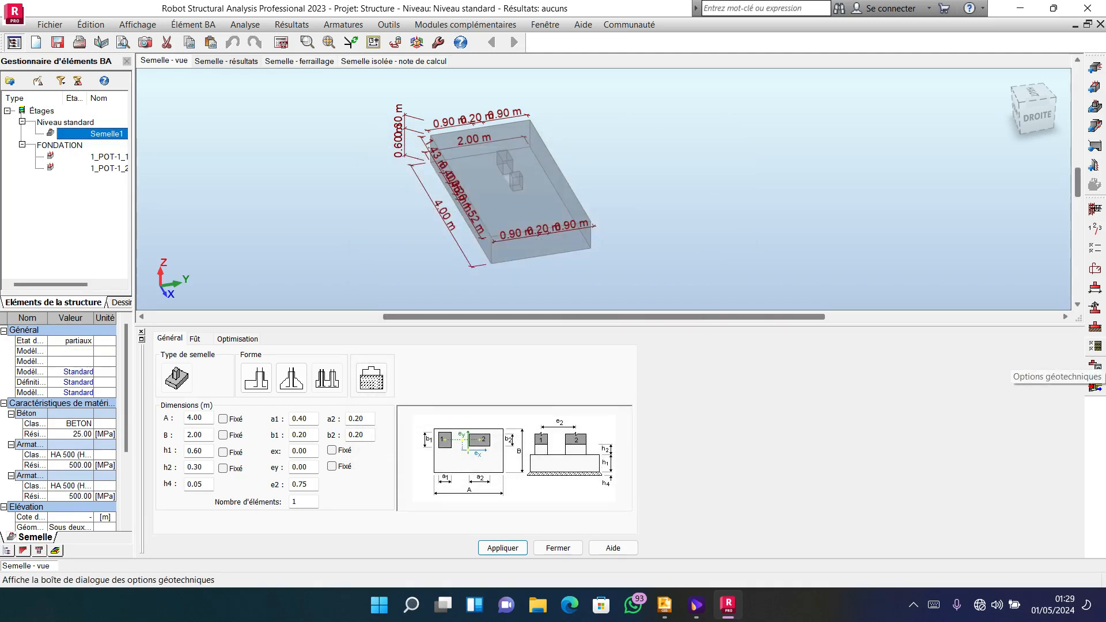
In the geotechnical options, set the pressuremeter stress to ELS with qu 0.15 MPa, and accept the options.
left_click(1094, 365)
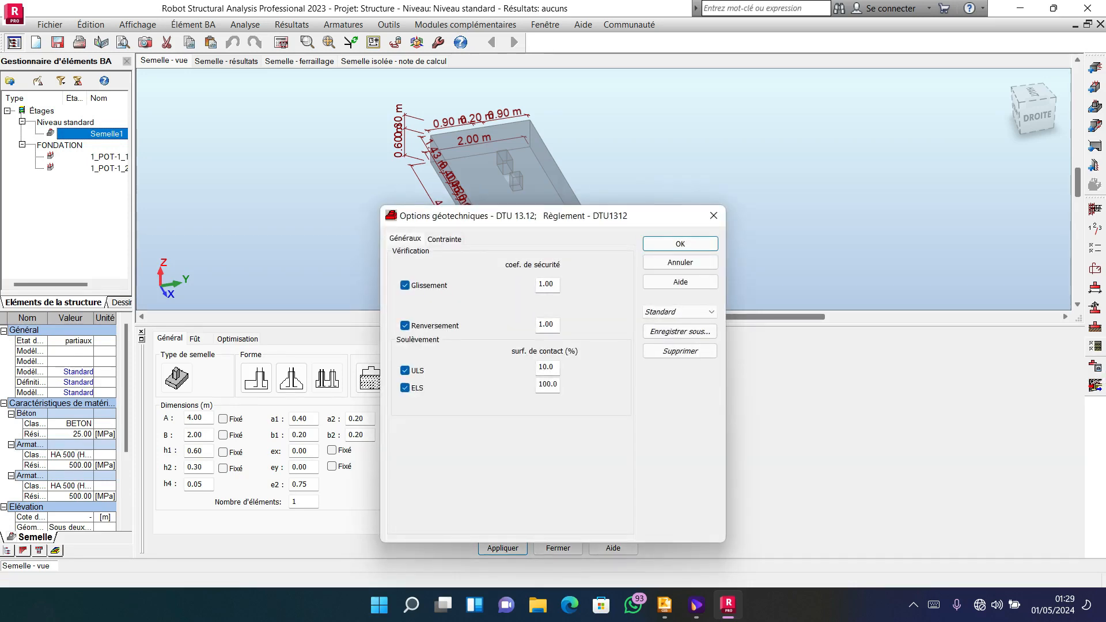
left_click(444, 239)
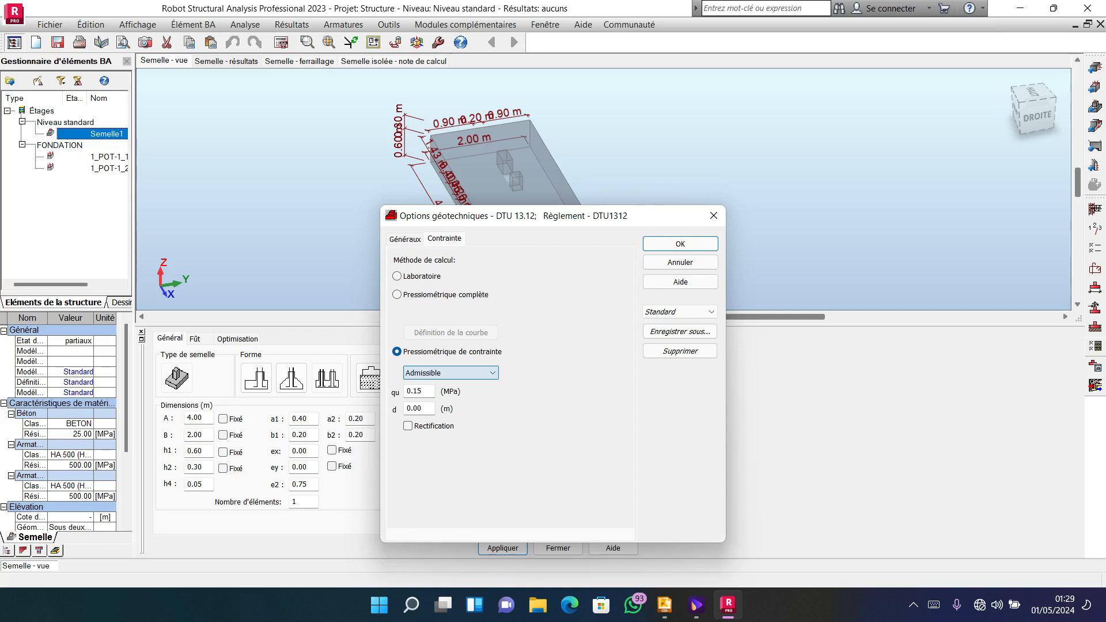
left_click(455, 373)
left_click(446, 394)
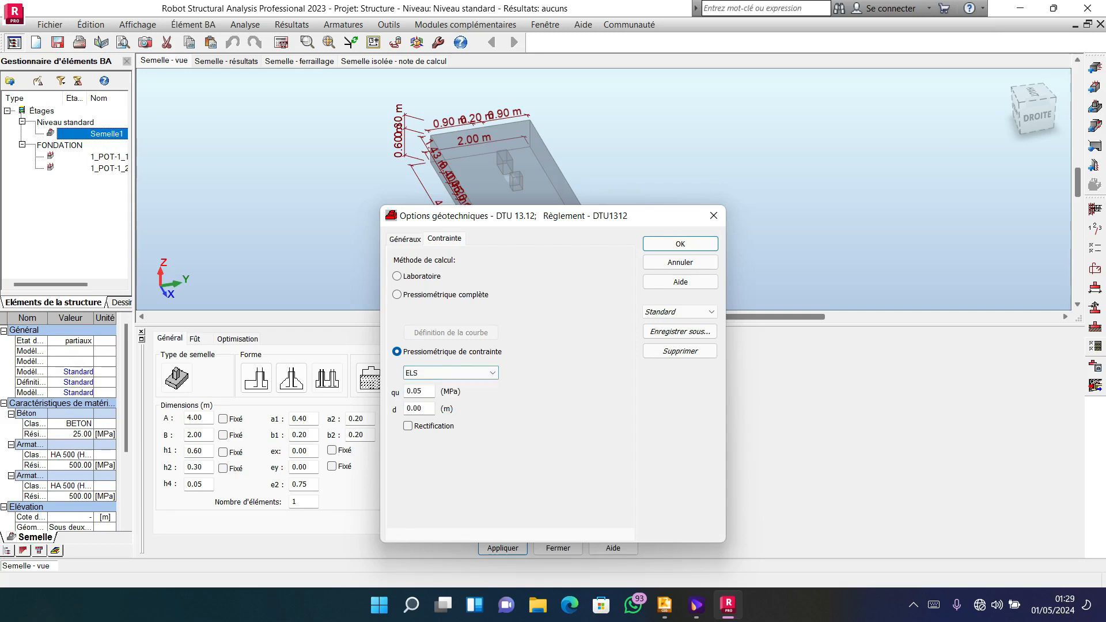
left_click(424, 391)
key("BackSpace")
key("BackSpace")
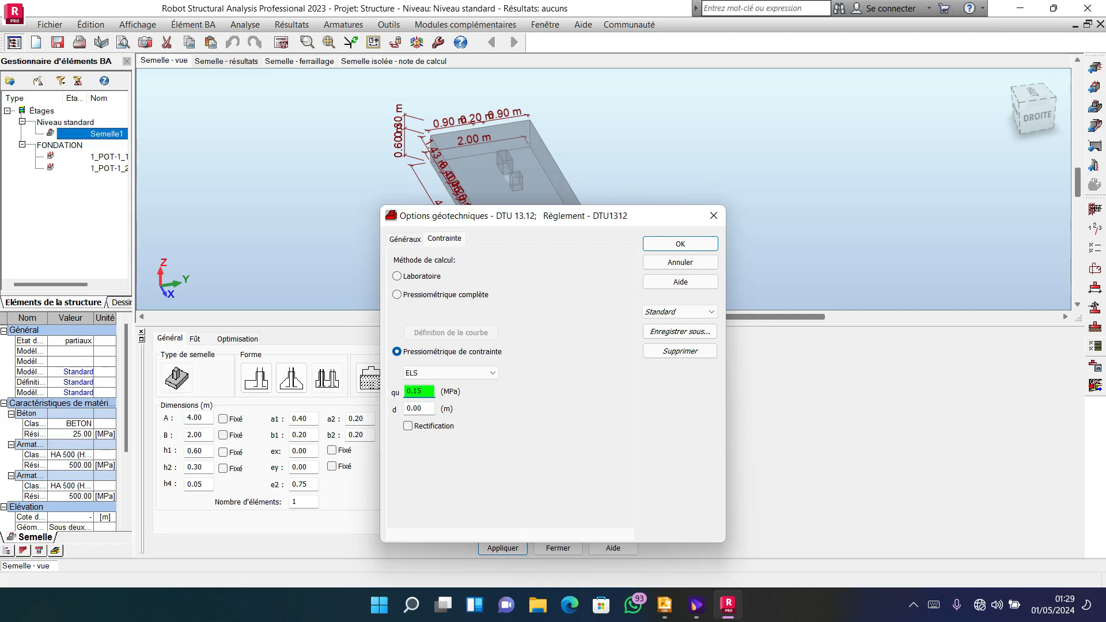
left_click(405, 239)
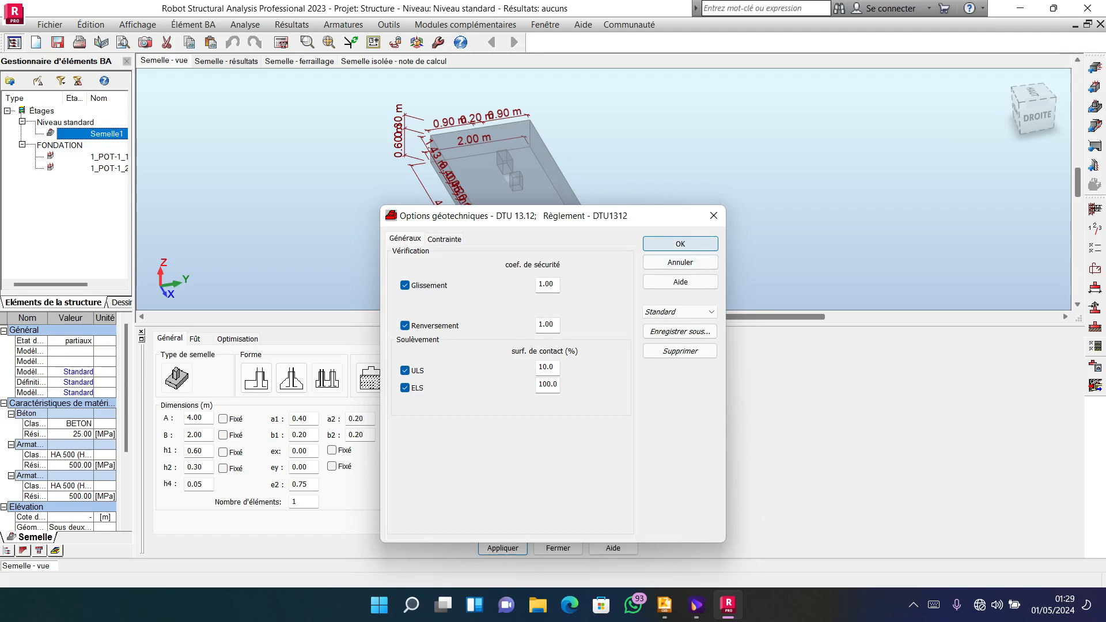
left_click(680, 243)
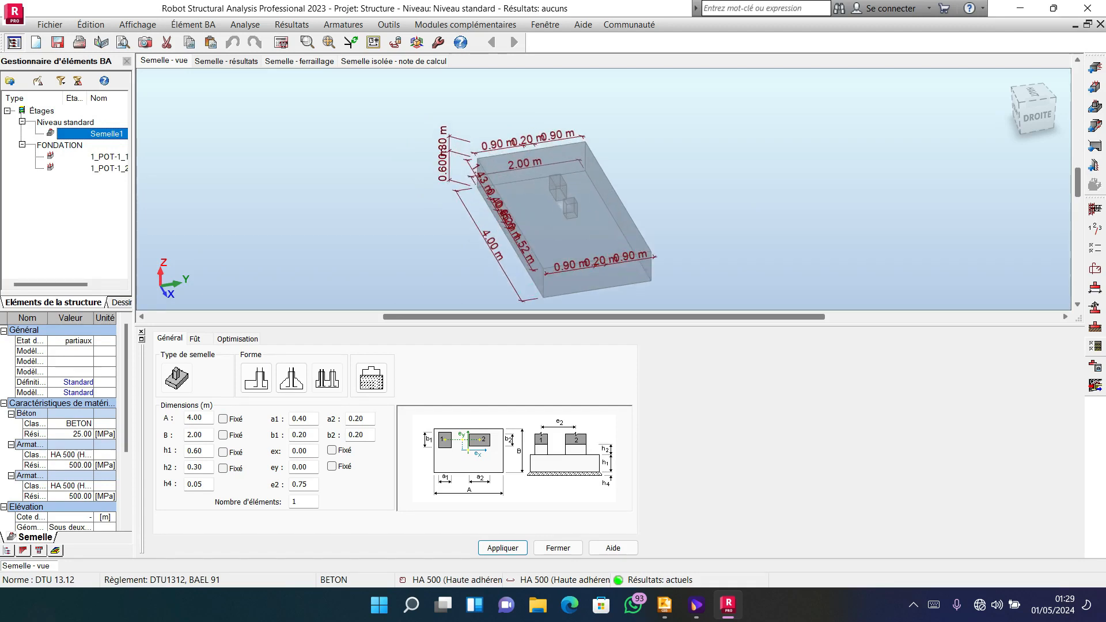
Calculate the footing and generate its execution drawing (Plan d'exécution).
left_click(281, 42)
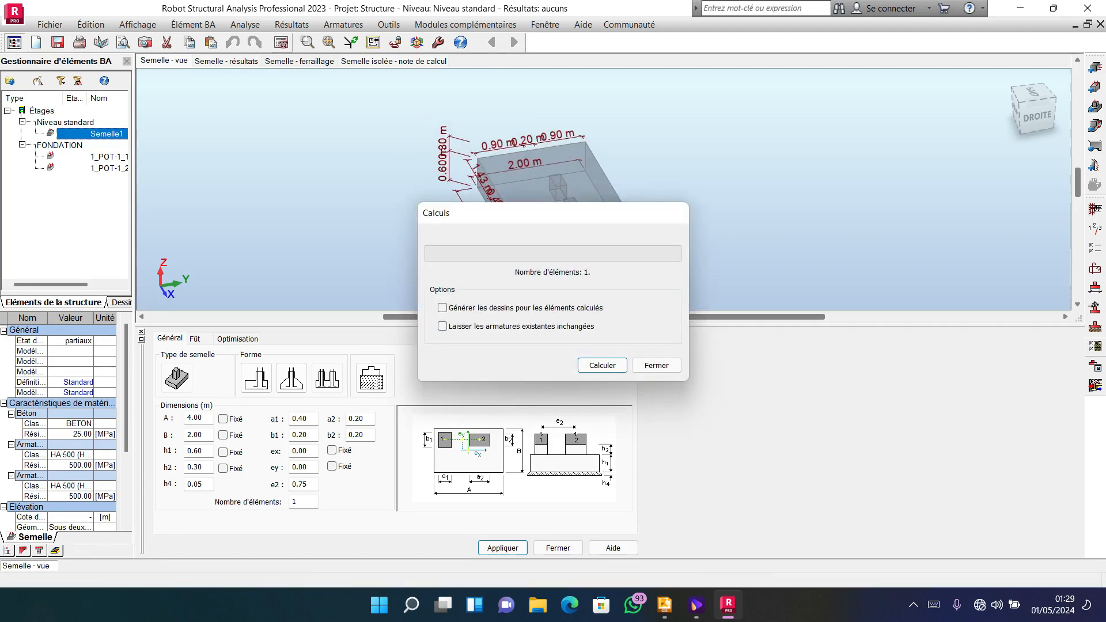
key("Return")
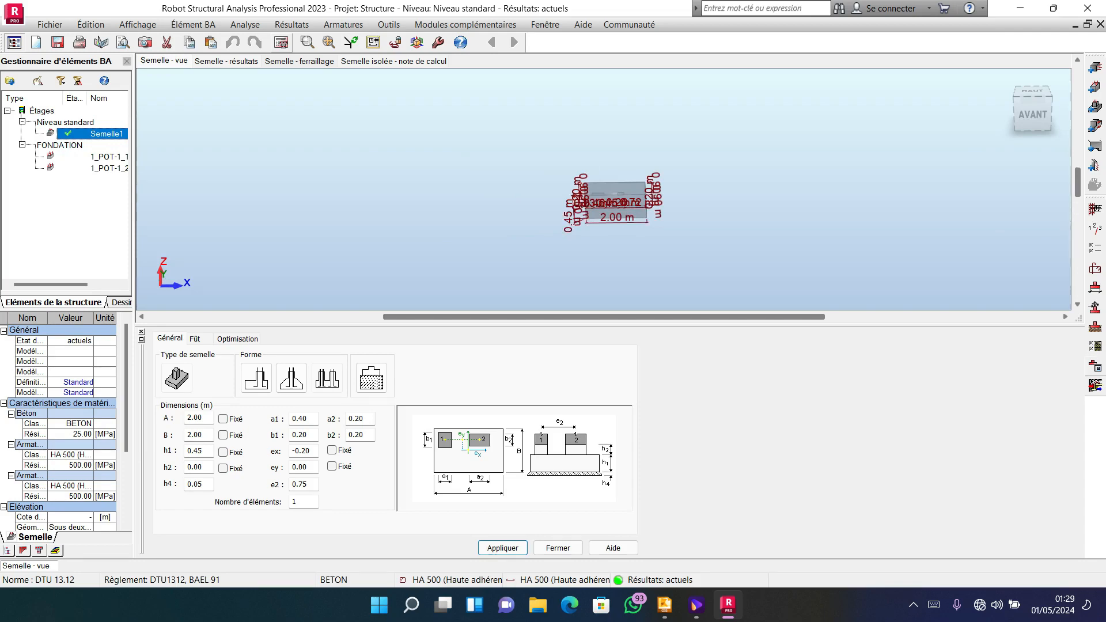
left_click(1094, 384)
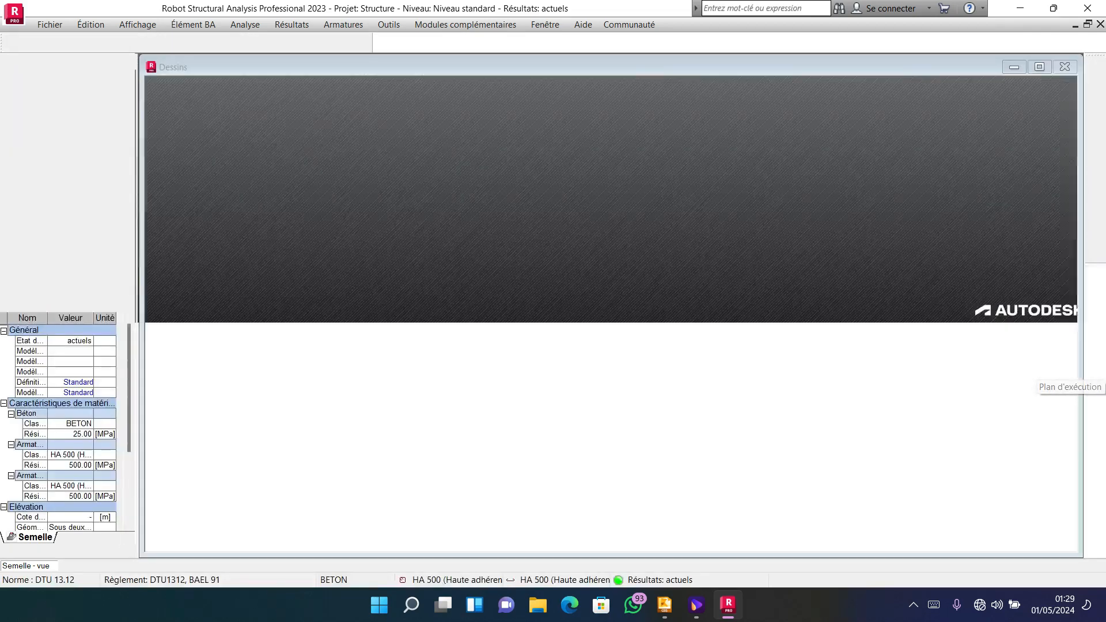
Examine the execution drawing's plan, X-X and Y-Y sections and bar schedule, and close the drawing.
scroll(505, 231, "up", 1)
scroll(579, 233, "down", 2)
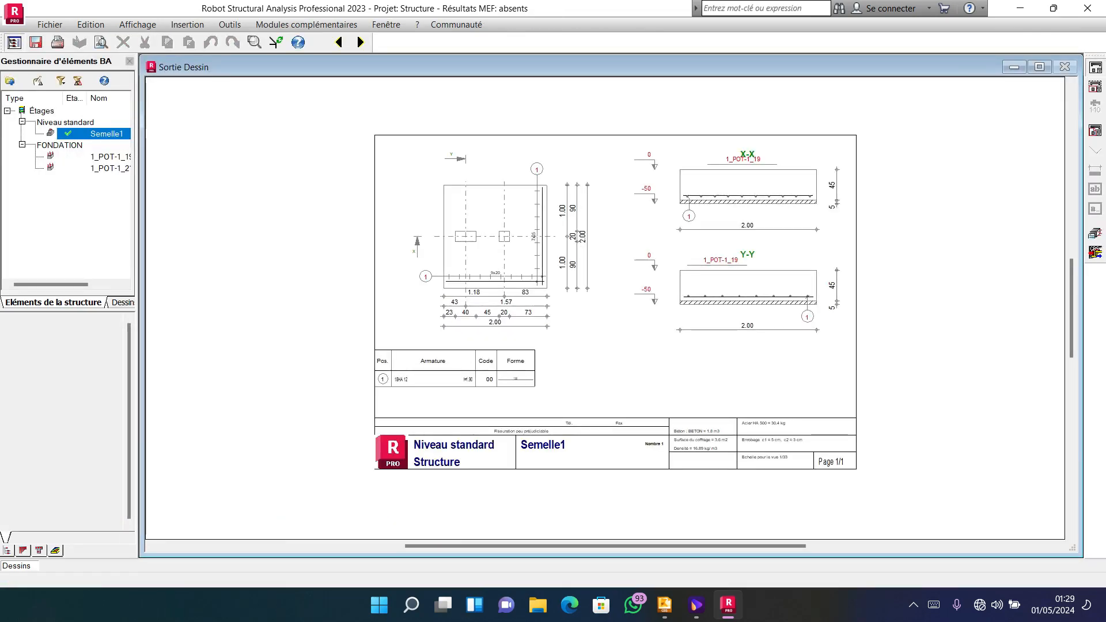
scroll(442, 386, "up", 3)
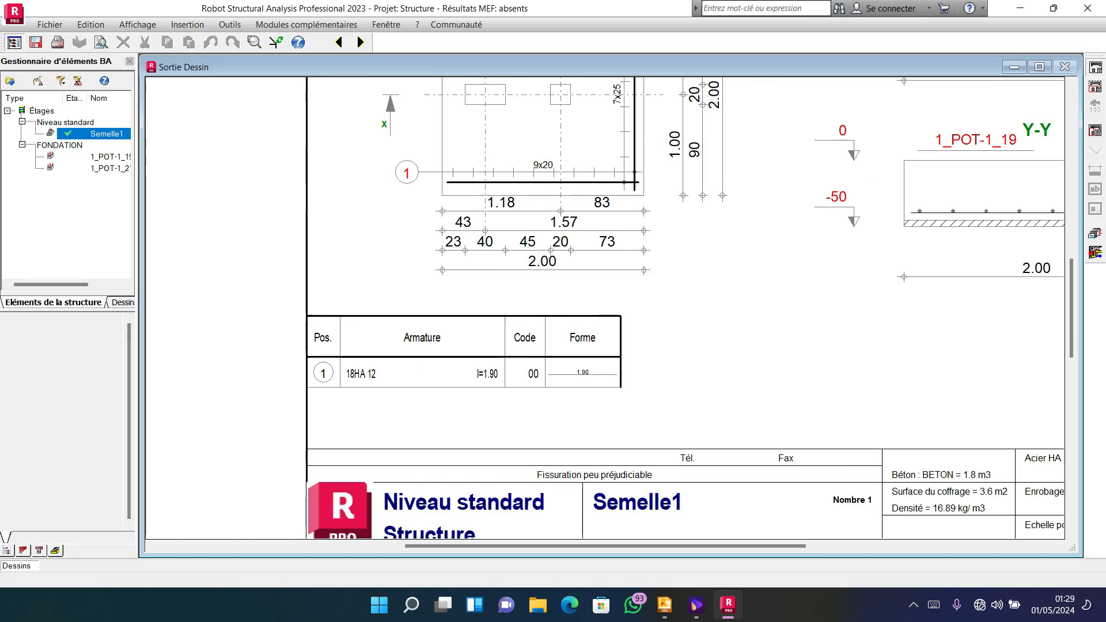
scroll(338, 374, "down", 1)
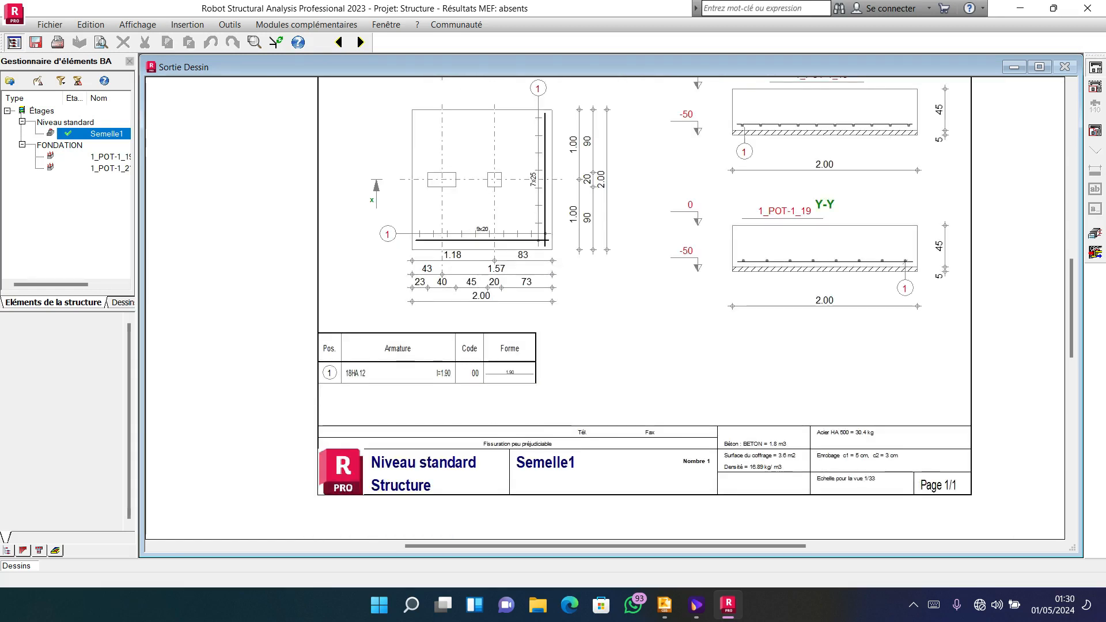
scroll(397, 347, "up", 1)
scroll(395, 346, "down", 2)
scroll(455, 280, "up", 2)
scroll(446, 278, "down", 2)
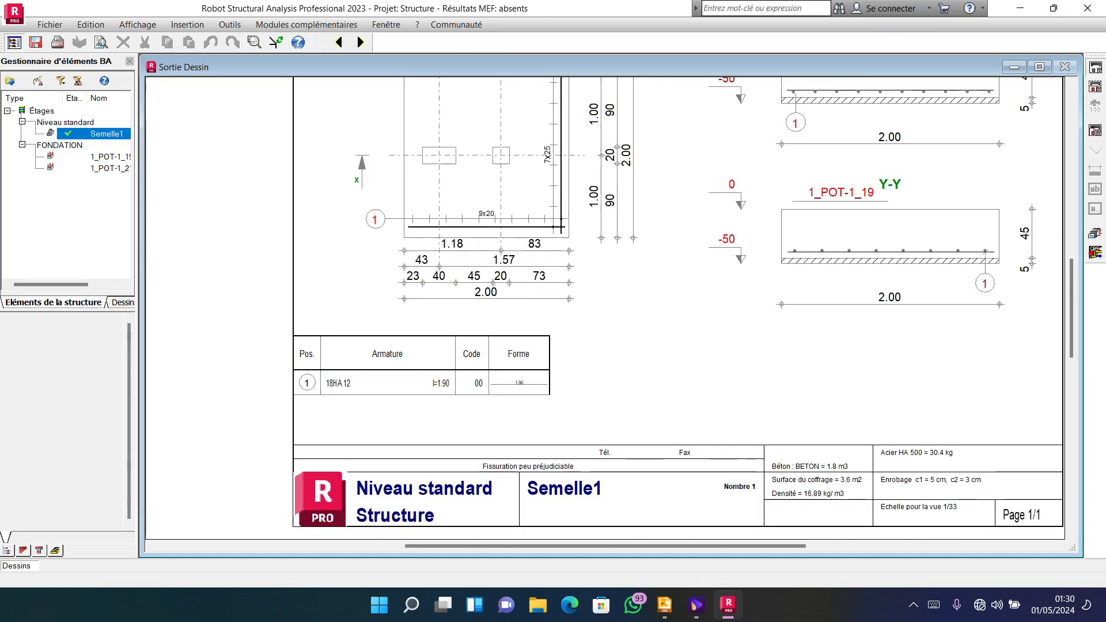
scroll(277, 397, "down", 2)
scroll(430, 257, "up", 2)
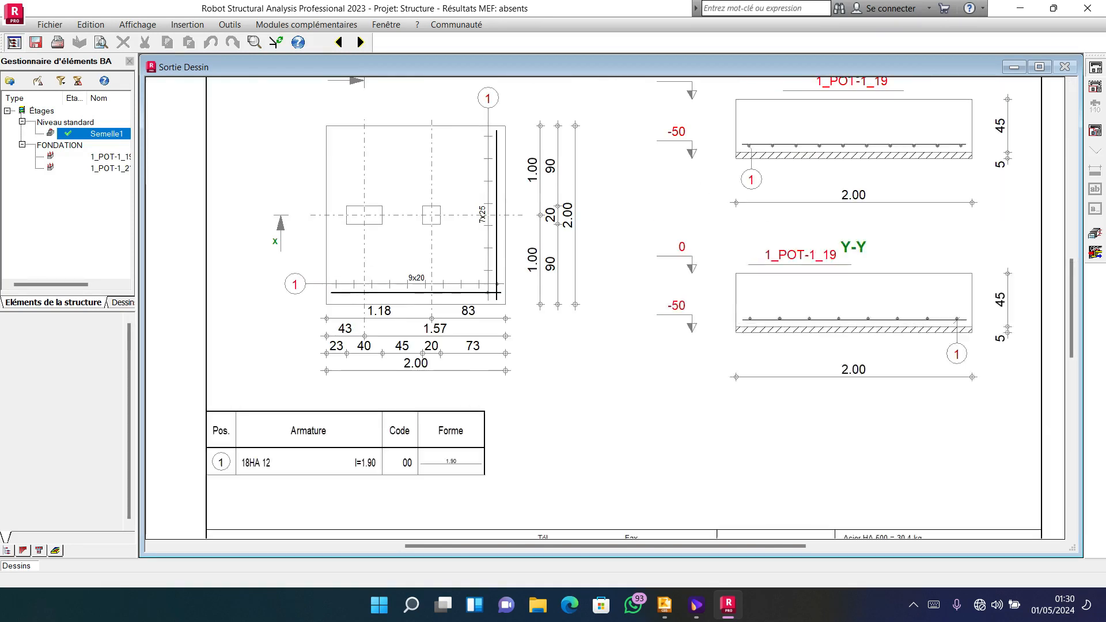
scroll(447, 247, "down", 2)
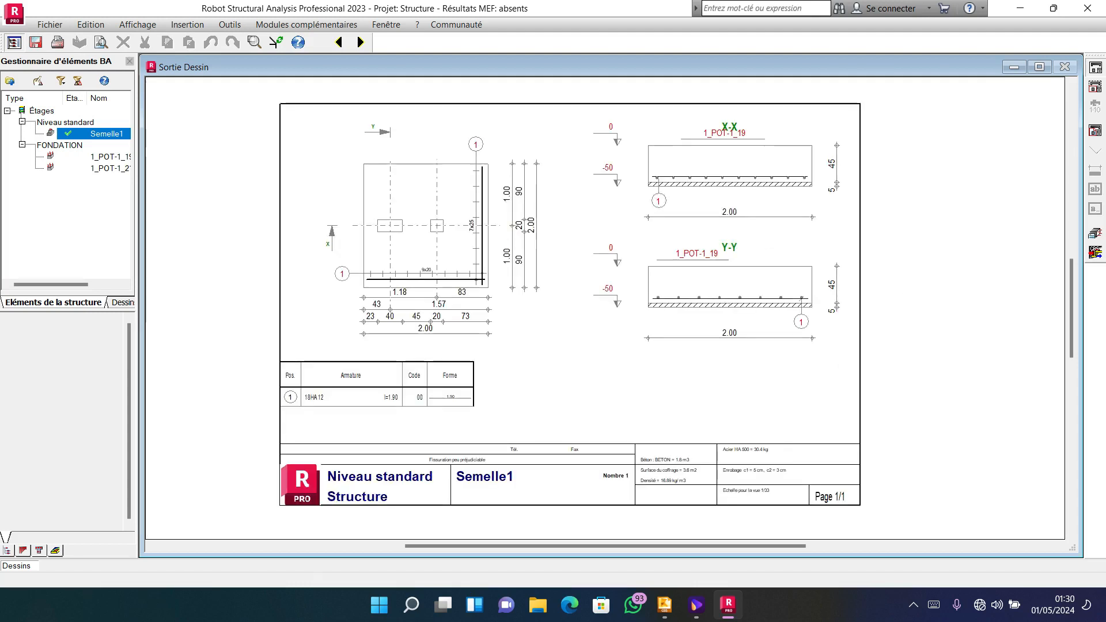
scroll(448, 248, "up", 1)
left_click(1065, 67)
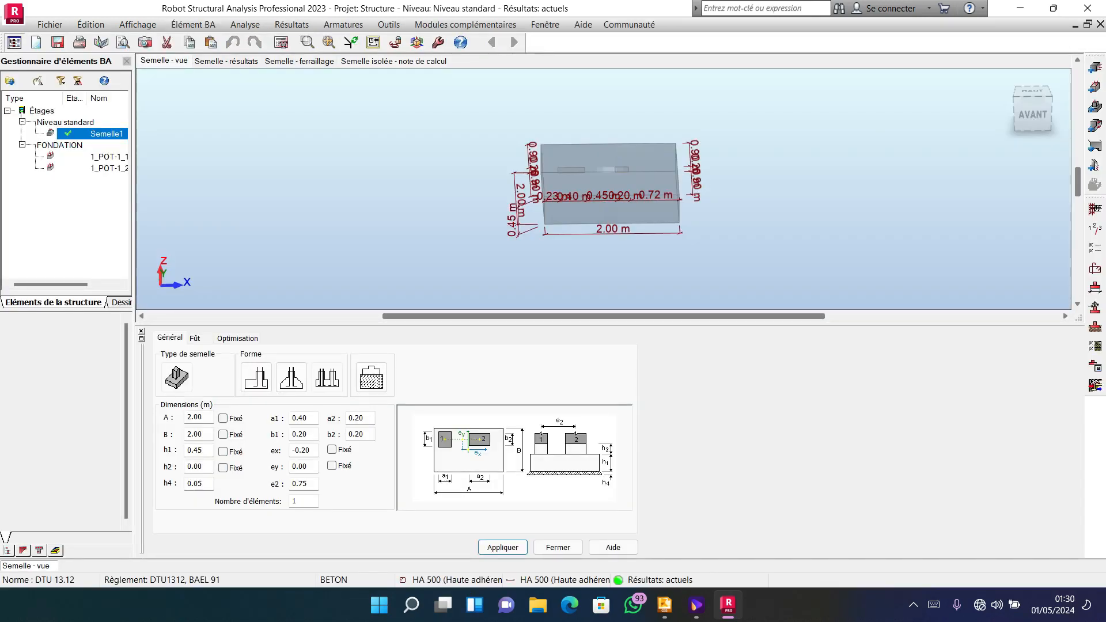
Review the footing's soil pressure results, its punching and reinforcement results, and its calculation note.
left_click(226, 61)
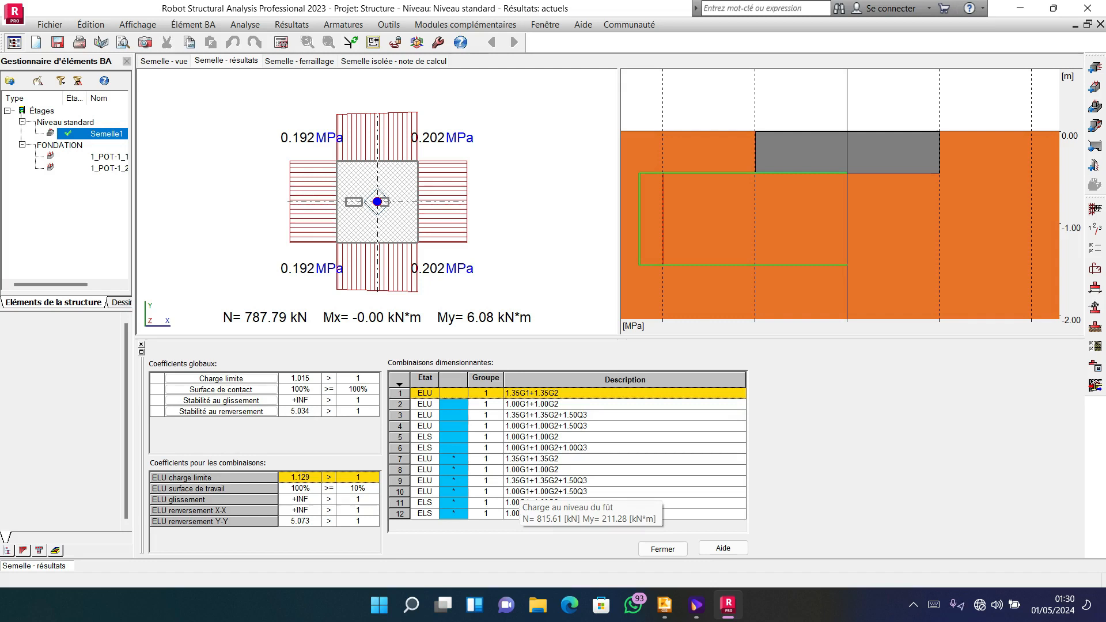
left_click(1095, 327)
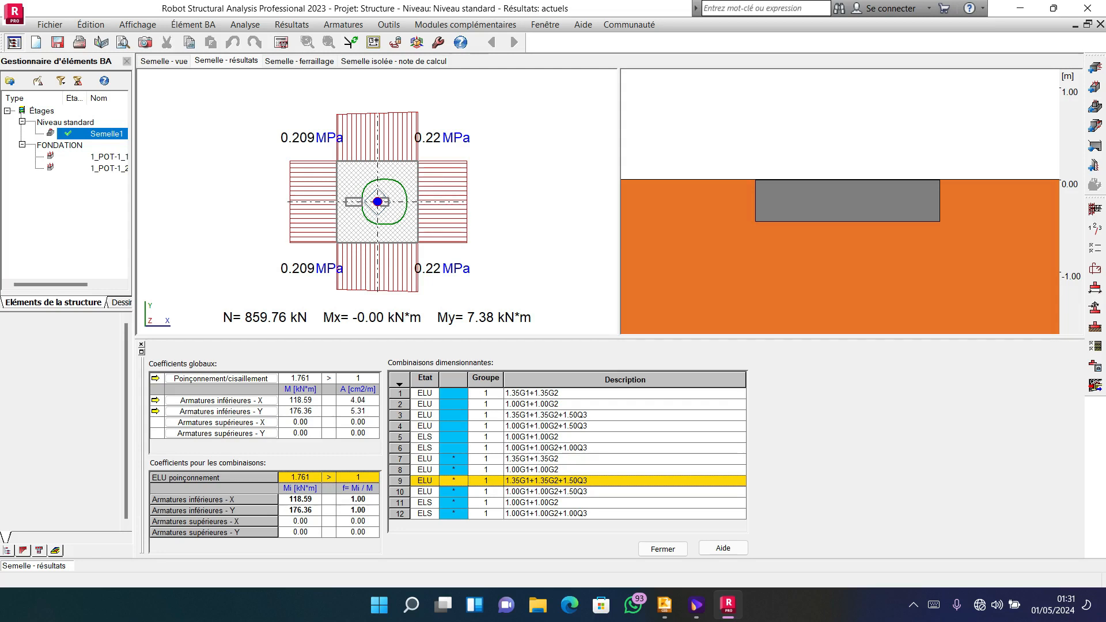
left_click(164, 61)
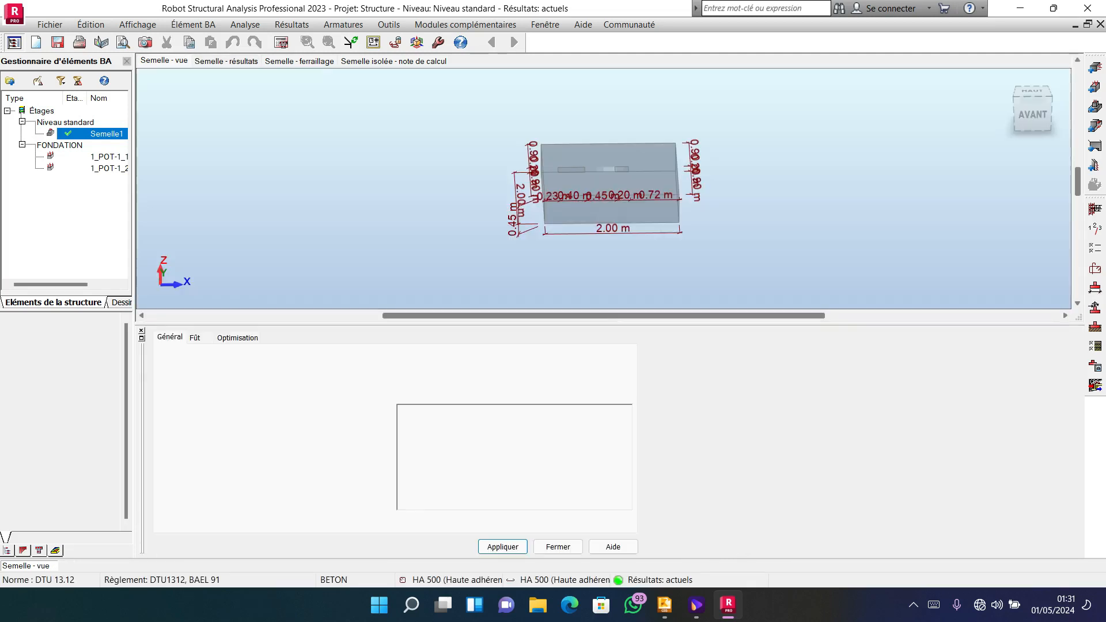
left_click(394, 61)
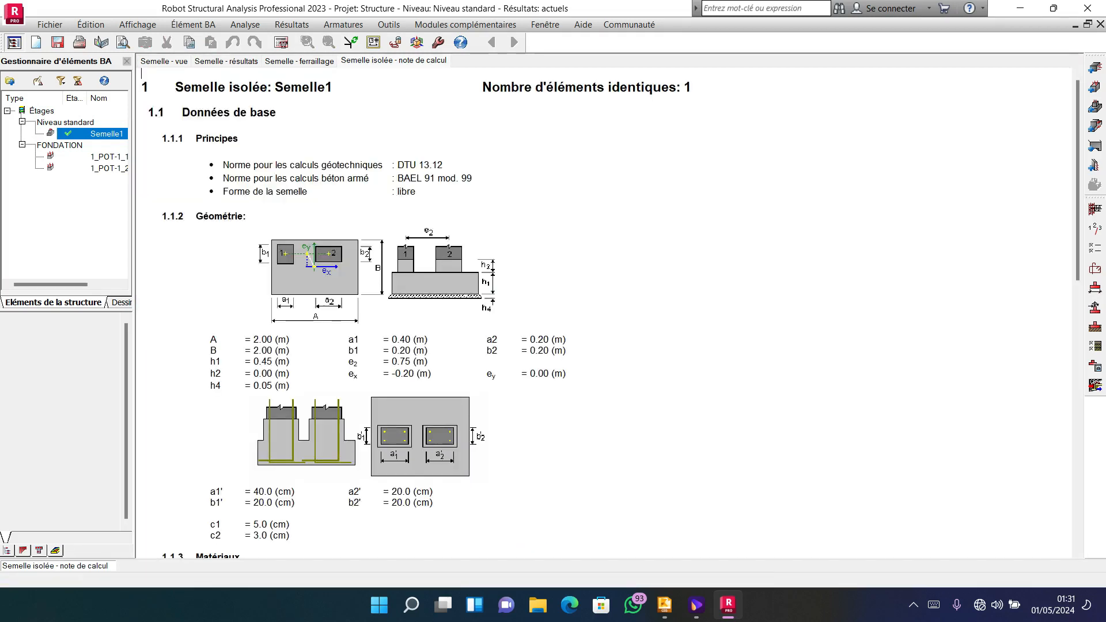
Examine the footing's reinforcement mesh in the reinforcement view from several 3D angles.
left_click(299, 61)
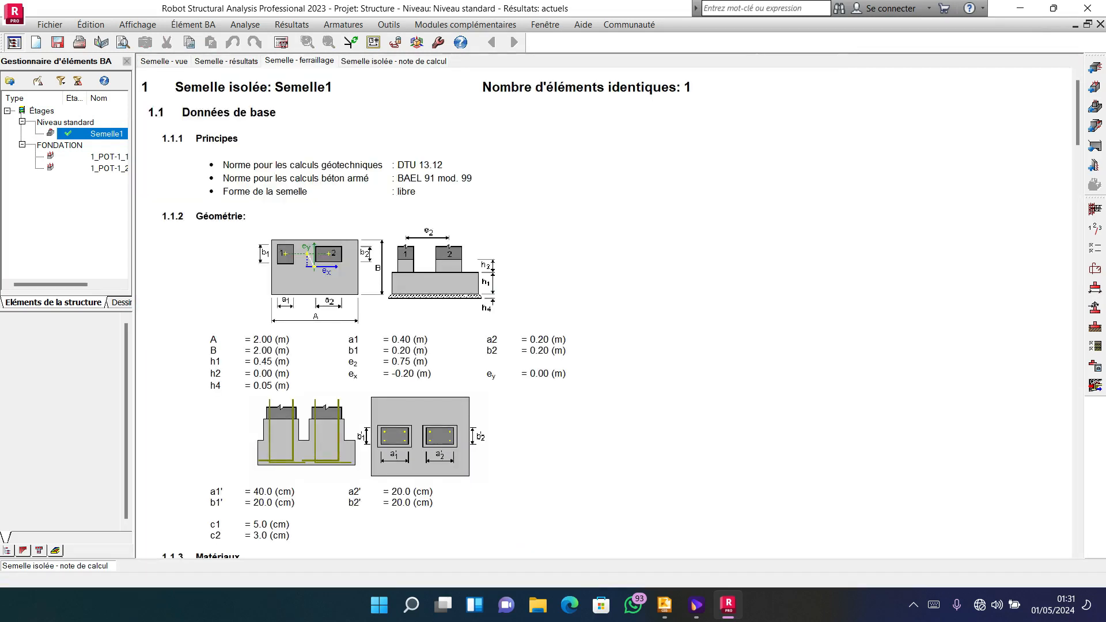
scroll(647, 190, "down", 2)
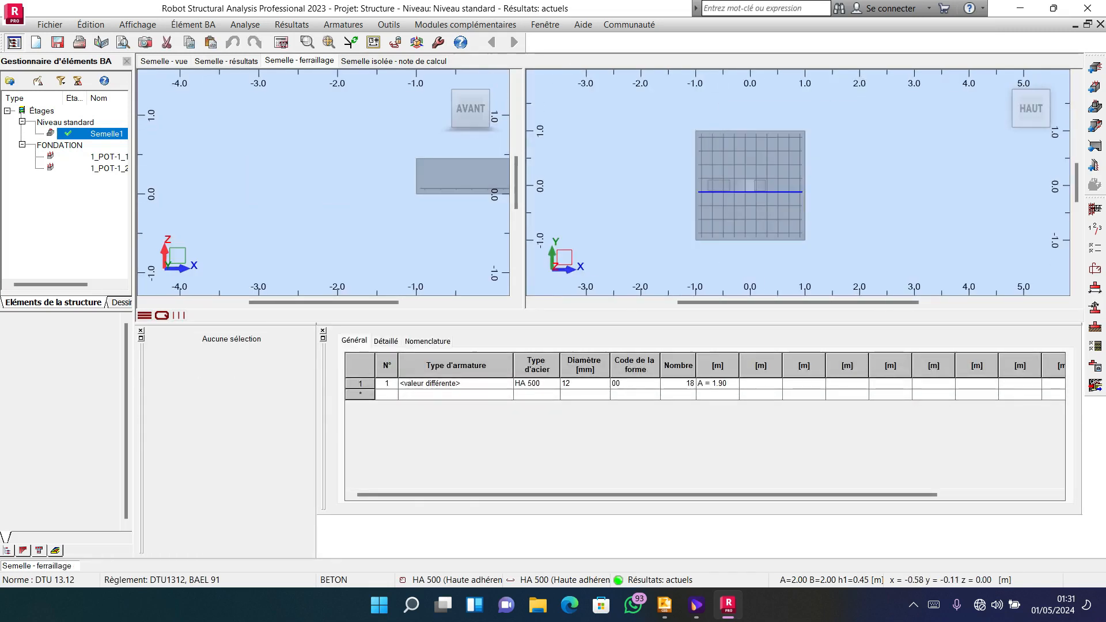
scroll(722, 187, "up", 2)
middle_click_drag(741, 169, 744, 156)
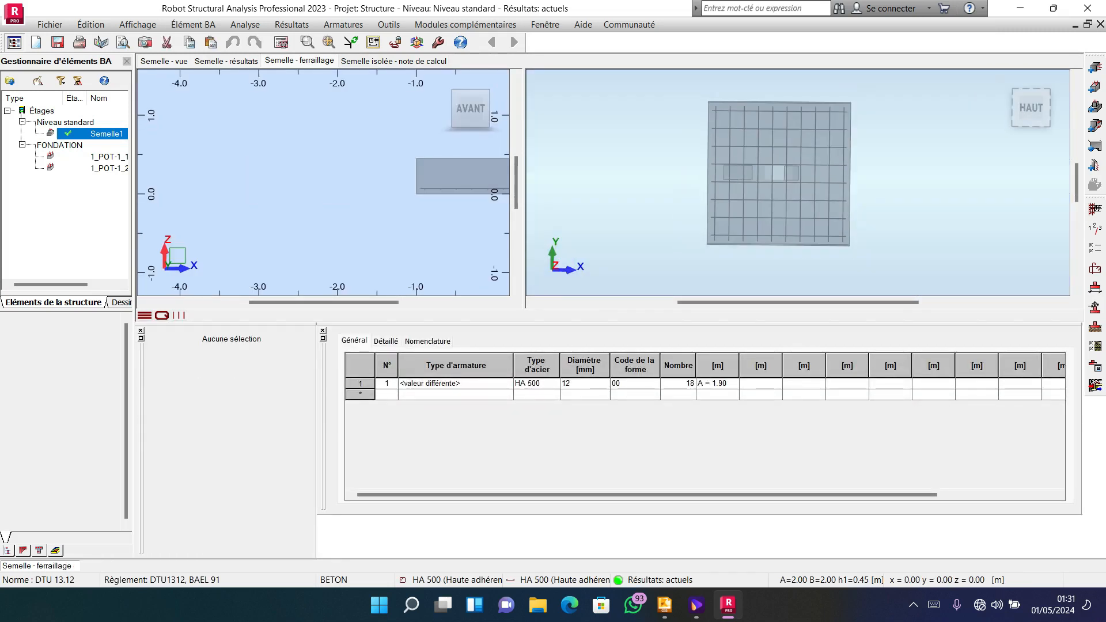
left_click_drag(1030, 110, 1018, 79)
scroll(784, 193, "down", 2)
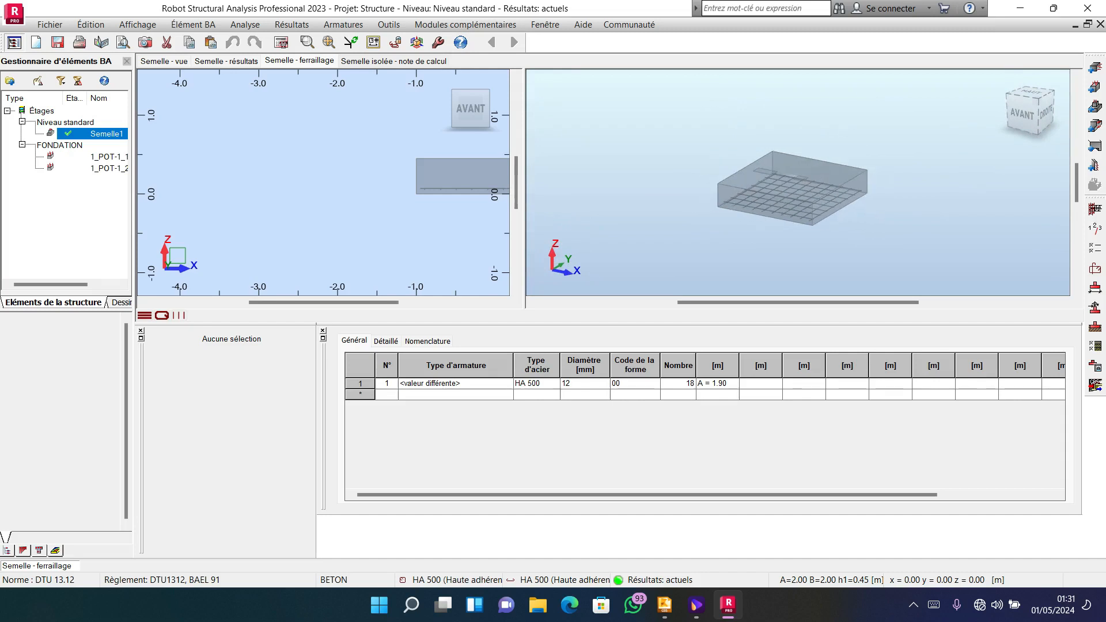
scroll(829, 195, "up", 1)
scroll(723, 181, "down", 2)
scroll(805, 189, "up", 3)
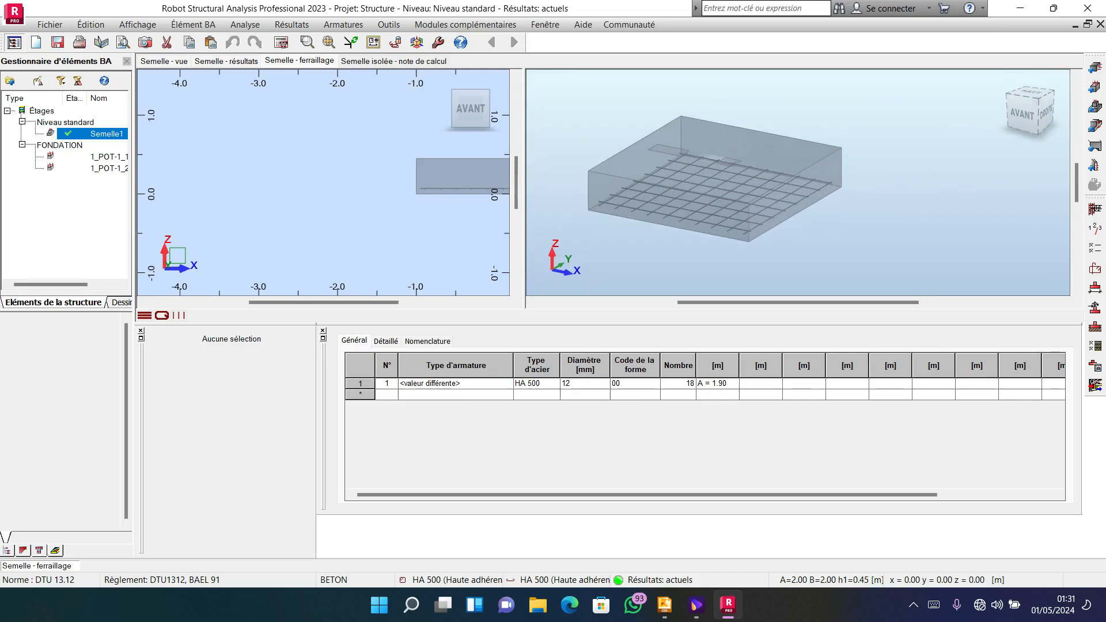
scroll(715, 170, "down", 3)
scroll(756, 164, "down", 3)
middle_click_drag(756, 165, 743, 183, "shift")
scroll(743, 190, "up", 3)
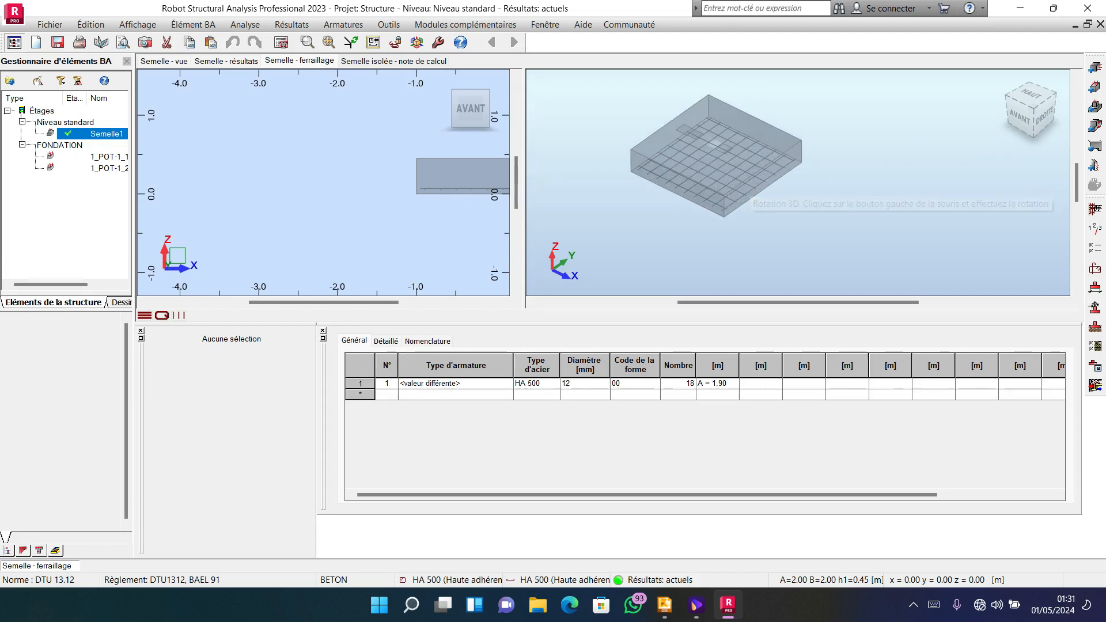
scroll(742, 190, "down", 2)
scroll(742, 190, "up", 2)
scroll(742, 190, "down", 3)
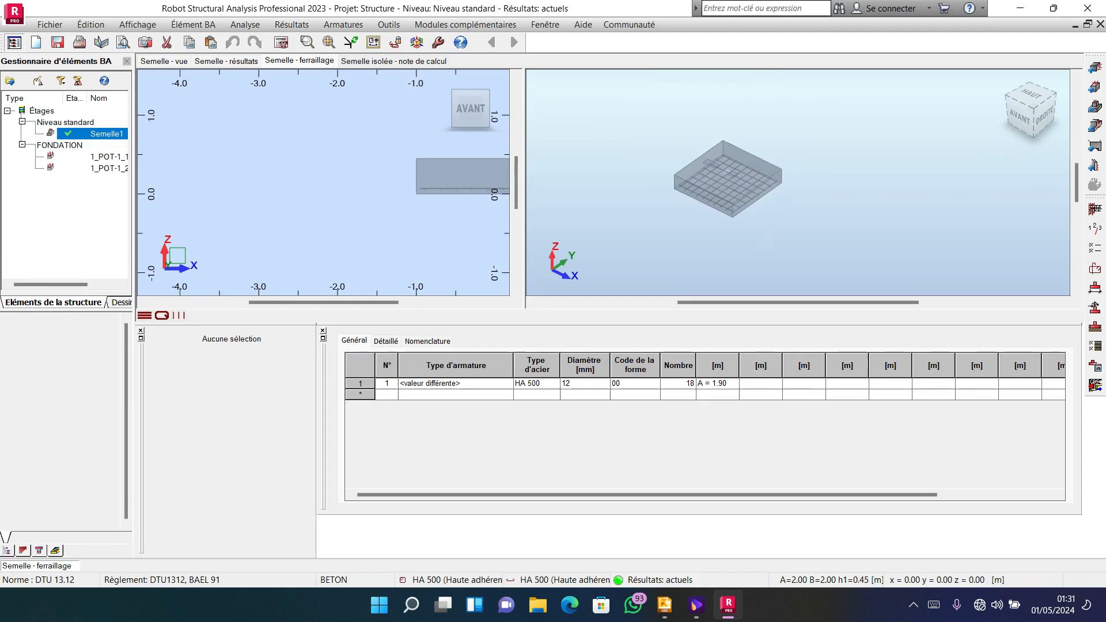